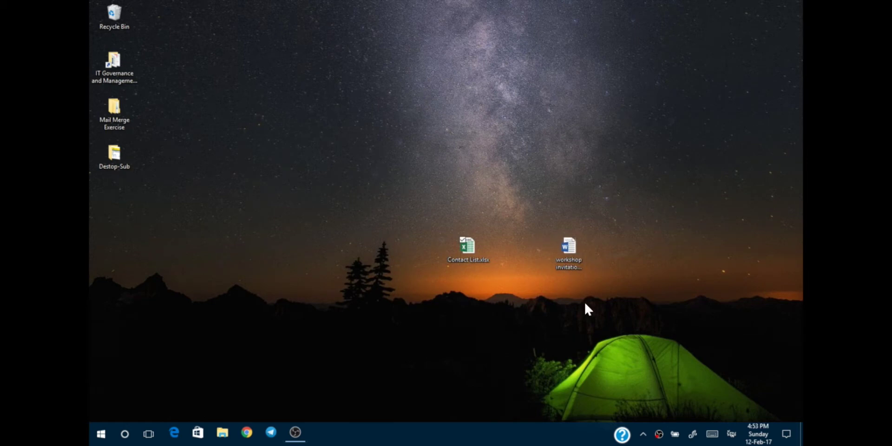
# Step: Open the workshop invitation letter in Word, move it aside, and open Contact List.xlsx
pyautogui.moveTo(421, 203); pyautogui.dragTo(506, 287)
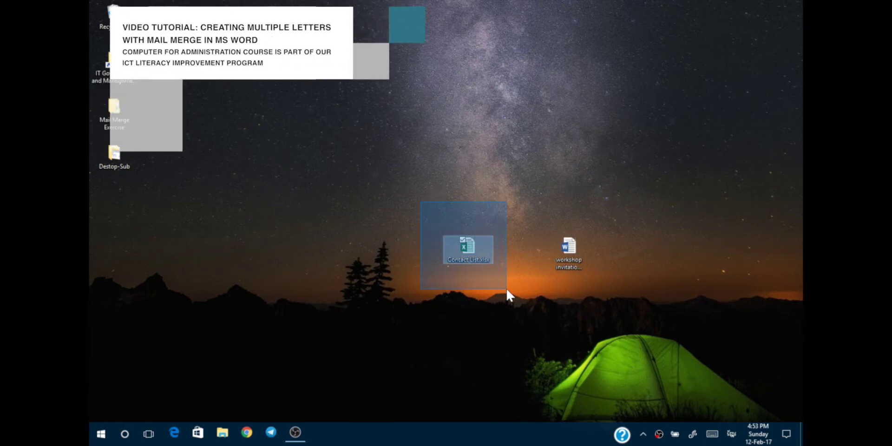
pyautogui.moveTo(532, 228); pyautogui.dragTo(600, 281)
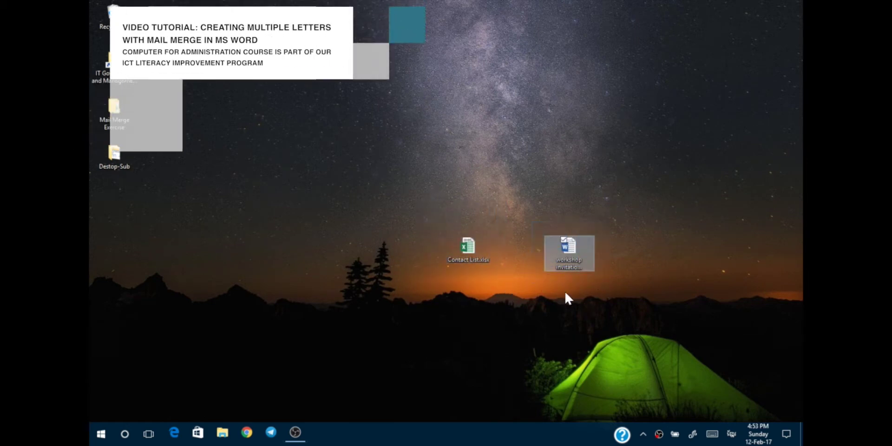
pyautogui.click(518, 283)
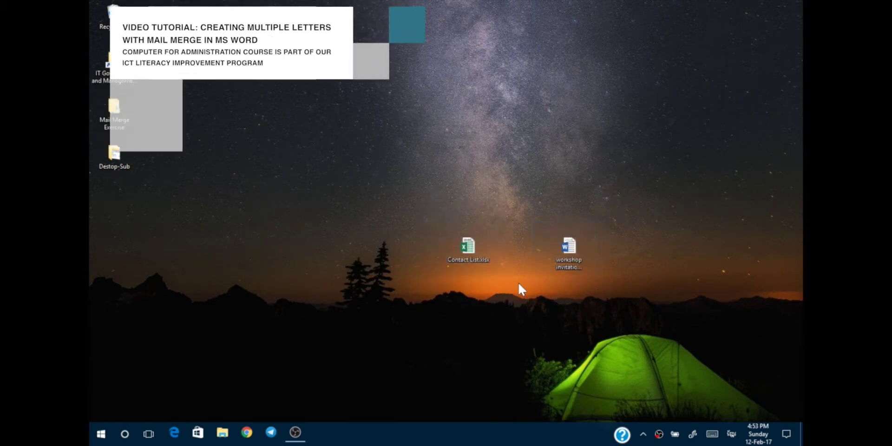
pyautogui.doubleClick(570, 255)
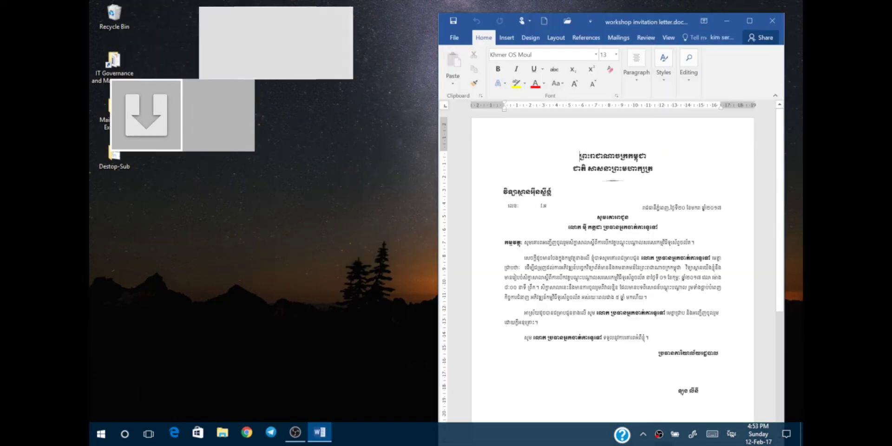
pyautogui.scroll(-1, 614, 261)
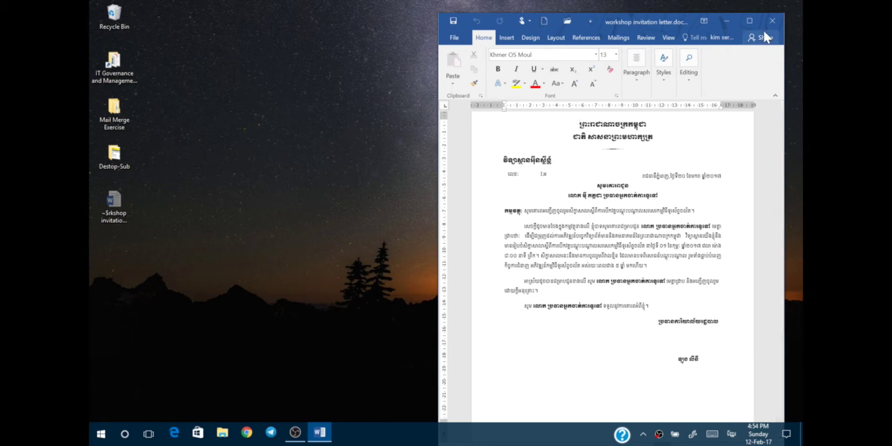
pyautogui.moveTo(616, 27); pyautogui.dragTo(656, 28)
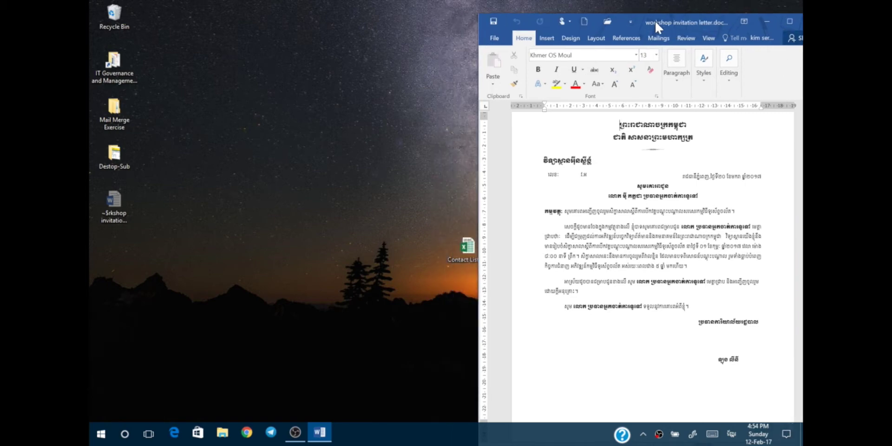
pyautogui.doubleClick(469, 251)
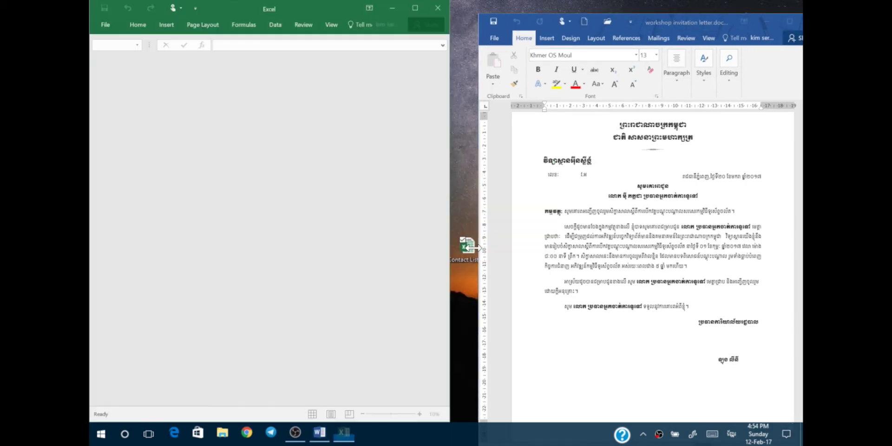
# Step: Place Excel beside the letter and review the contact table's columns and last row, 30
pyautogui.moveTo(698, 22)
pyautogui.mouseDown()
pyautogui.moveTo(678, 20)
pyautogui.moveTo(670, 7)
pyautogui.mouseUp()
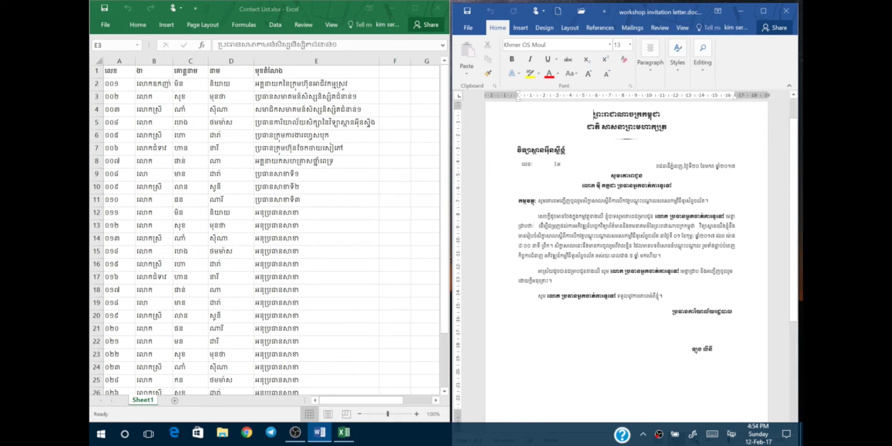
pyautogui.click(125, 86)
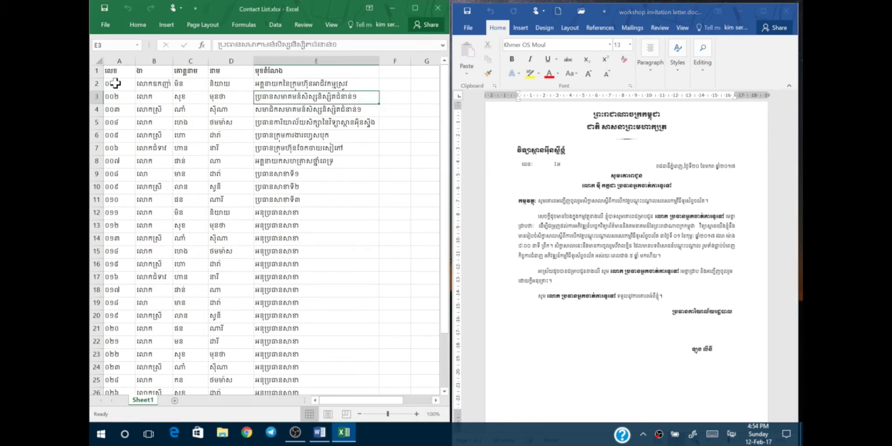
pyautogui.click(116, 55)
pyautogui.click(153, 59)
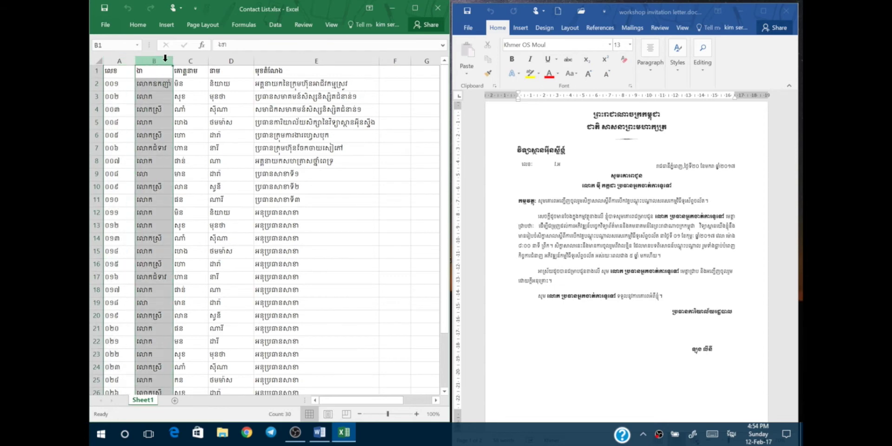
pyautogui.moveTo(172, 59); pyautogui.dragTo(275, 61)
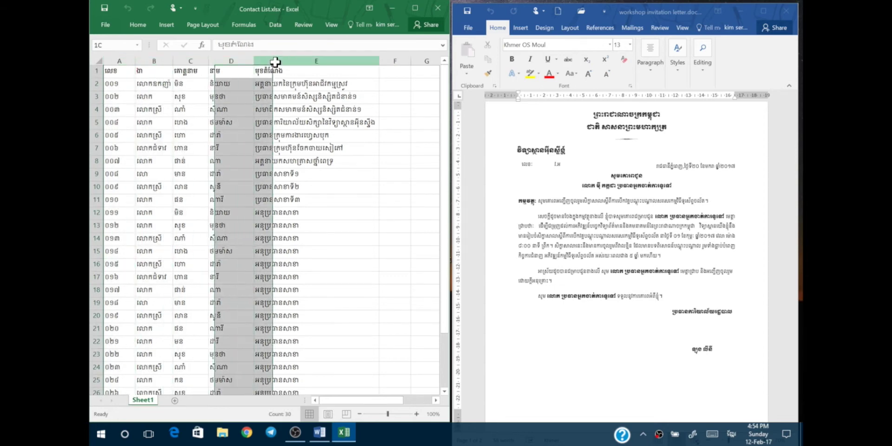
pyautogui.click(146, 200)
pyautogui.scroll(-6, 147, 200)
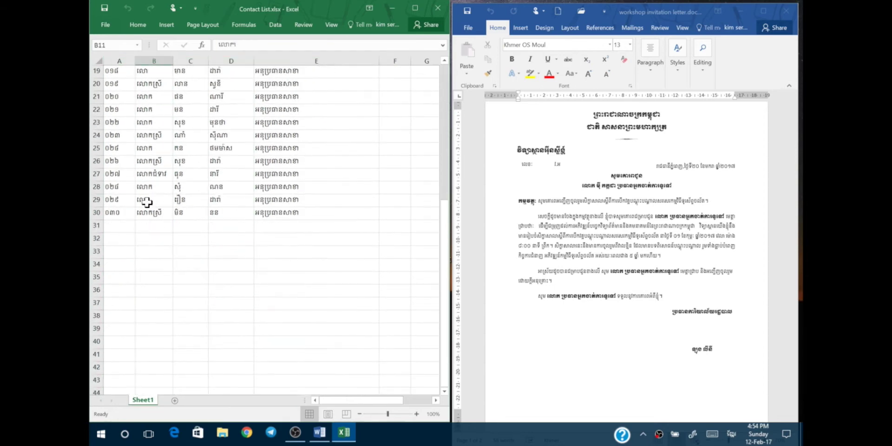
pyautogui.moveTo(113, 212); pyautogui.dragTo(279, 213)
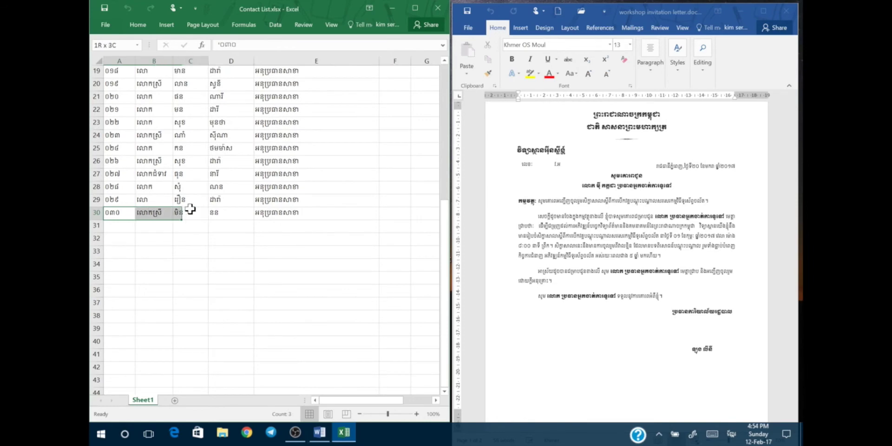
pyautogui.click(269, 251)
pyautogui.scroll(5, 270, 251)
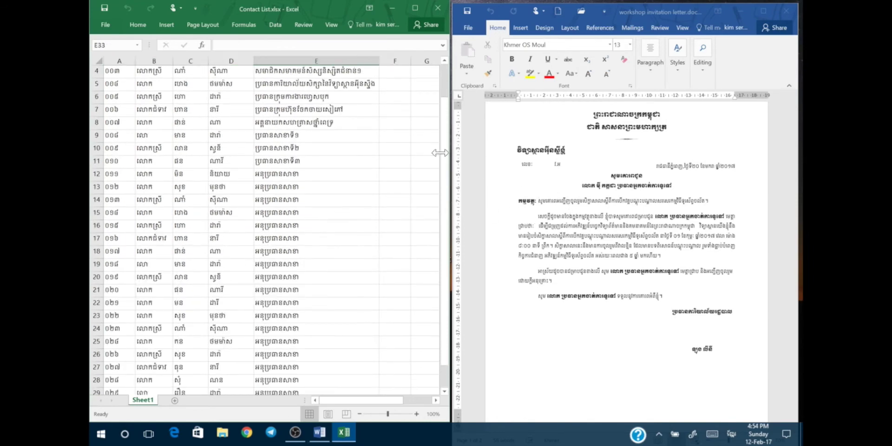
pyautogui.scroll(1, 326, 135)
pyautogui.click(120, 84)
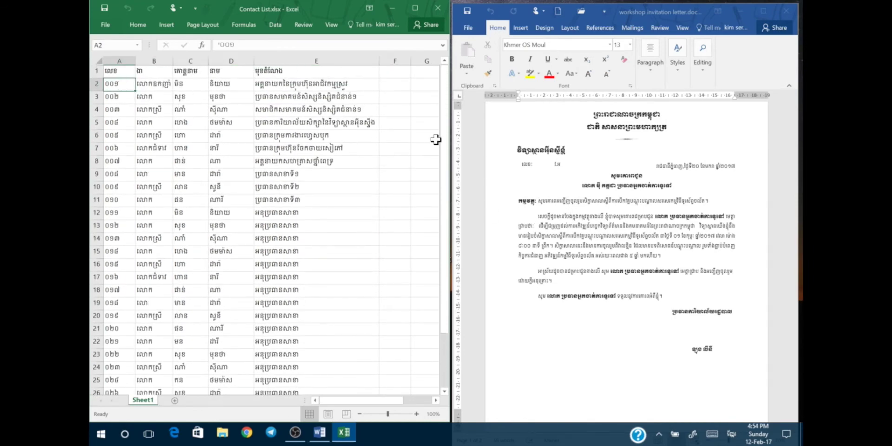
# Step: Compare contact columns B through E with the recipient fields in the letter
pyautogui.click(551, 165)
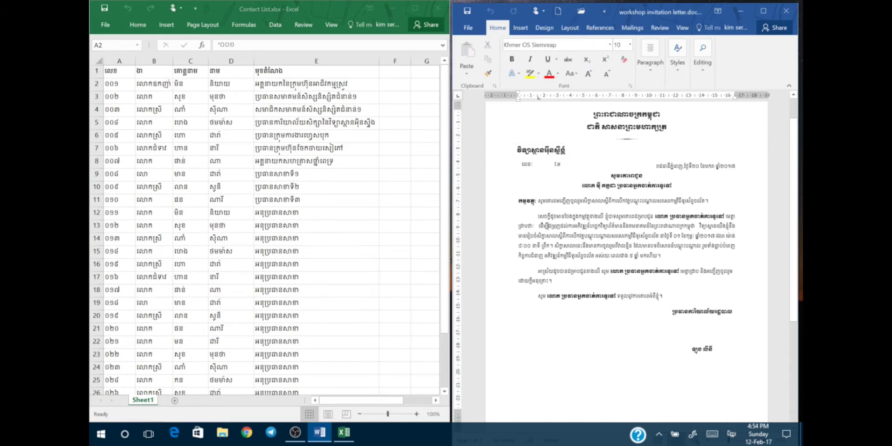
pyautogui.click(155, 59)
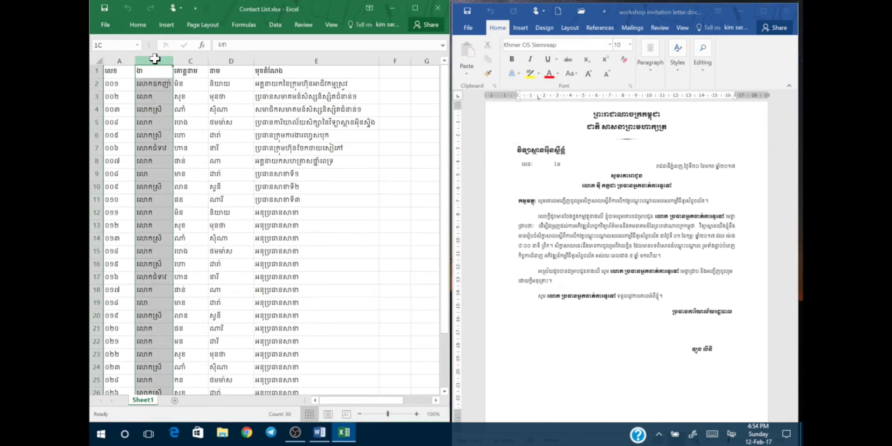
pyautogui.moveTo(155, 59); pyautogui.dragTo(303, 60)
pyautogui.click(585, 182)
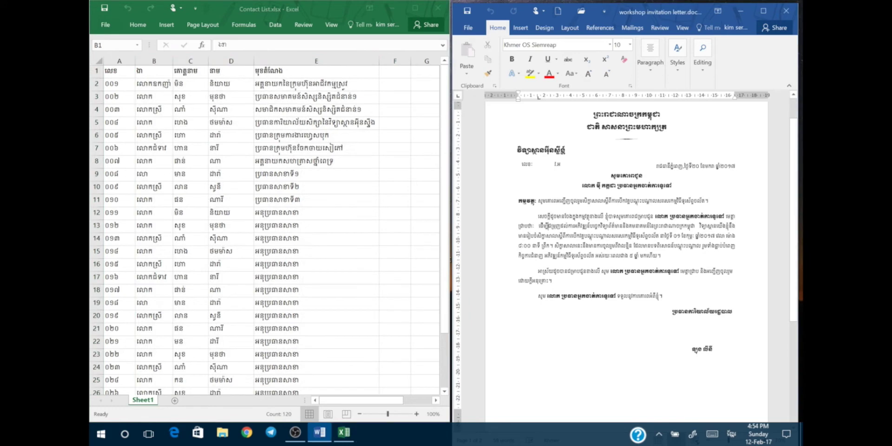
pyautogui.moveTo(584, 186); pyautogui.dragTo(676, 186)
pyautogui.click(704, 167)
pyautogui.click(662, 215)
# Step: Match column B (title) and column E (position) to the letter's fields, then close the workbook
pyautogui.click(159, 57)
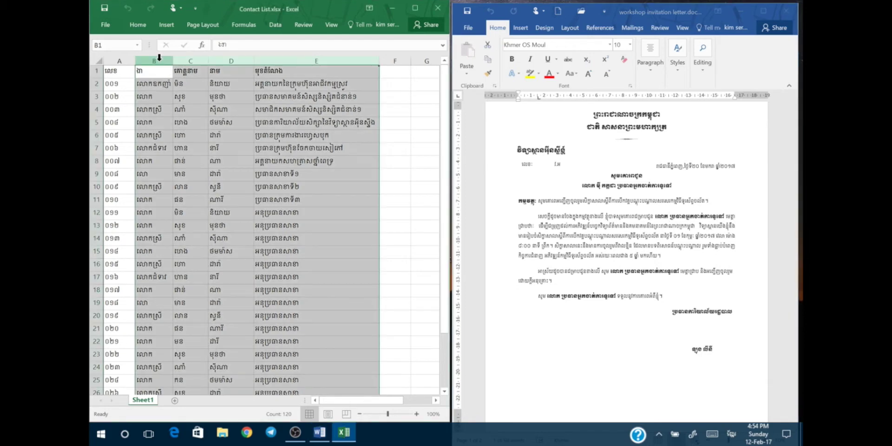
pyautogui.click(159, 57)
pyautogui.click(670, 215)
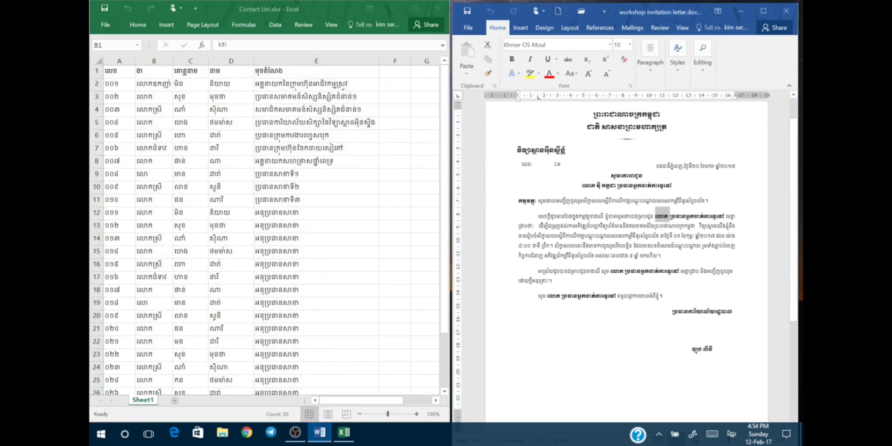
pyautogui.click(687, 216)
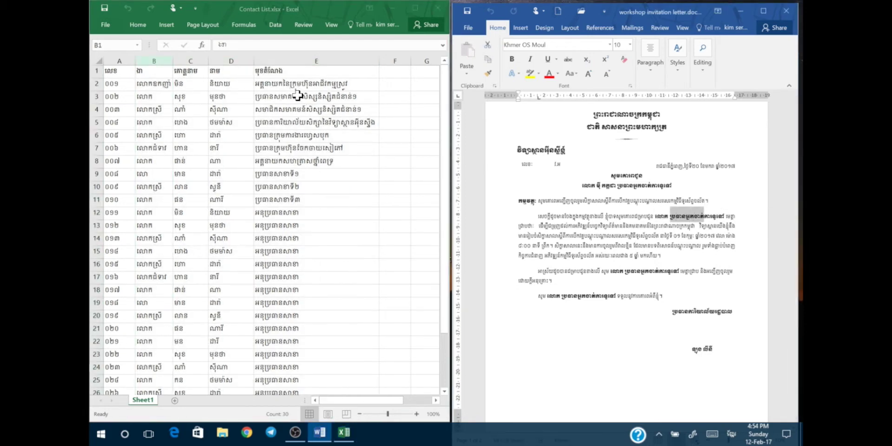
pyautogui.click(269, 55)
pyautogui.click(269, 61)
pyautogui.click(296, 187)
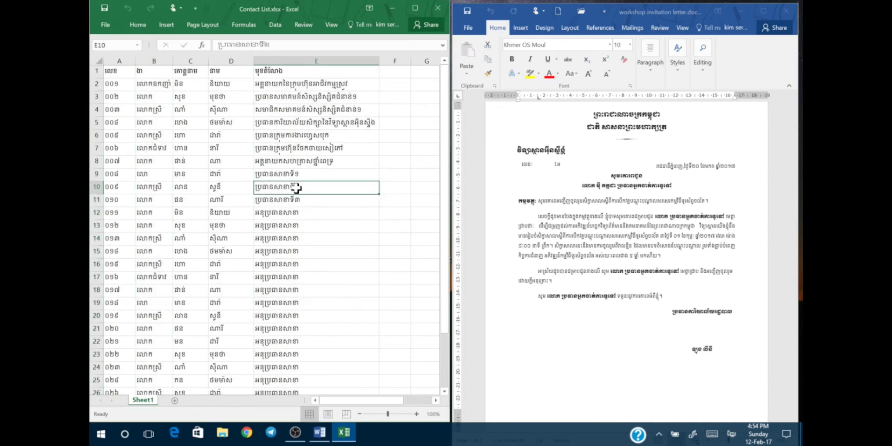
pyautogui.click(440, 12)
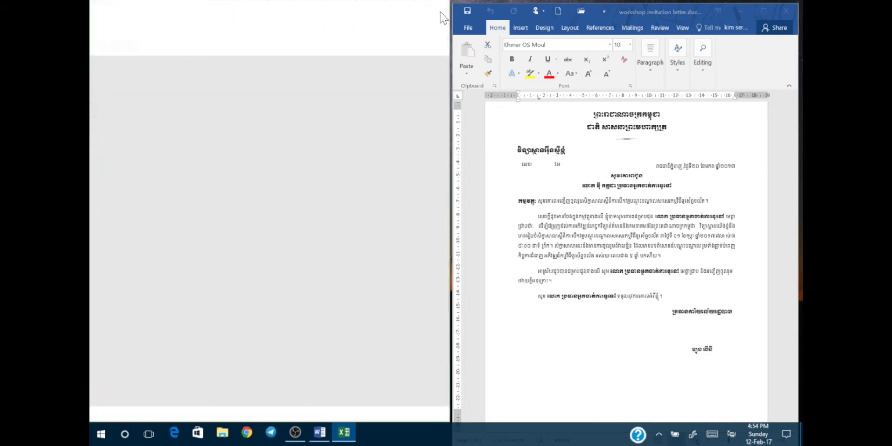
# Step: Maximize the letter and choose to use an existing list for the recipients
pyautogui.click(763, 11)
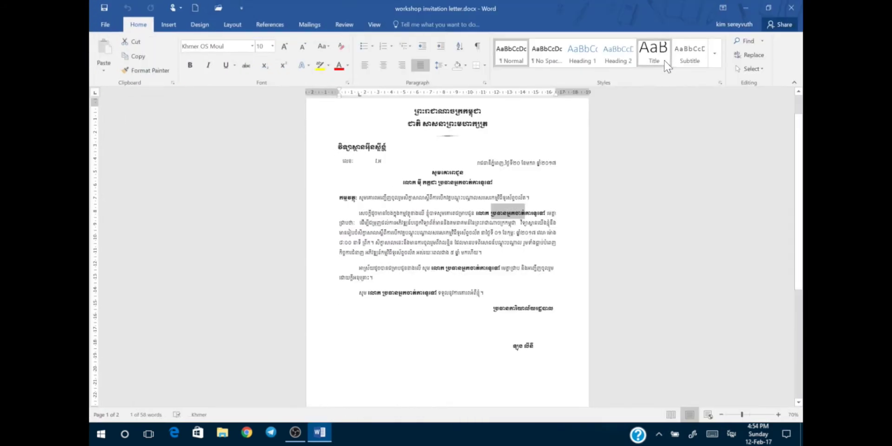
pyautogui.click(507, 198)
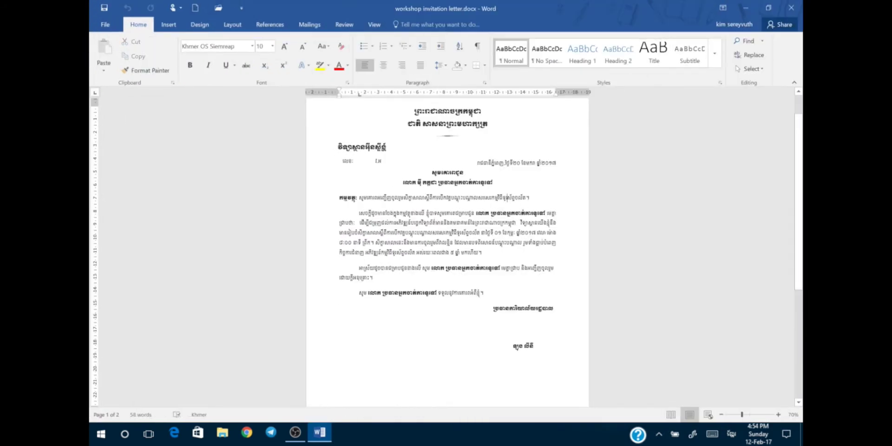
pyautogui.click(367, 161)
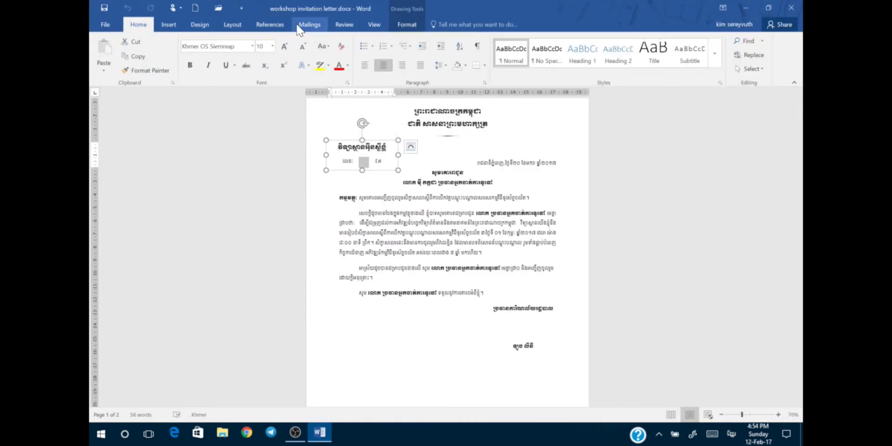
pyautogui.click(300, 25)
pyautogui.click(194, 63)
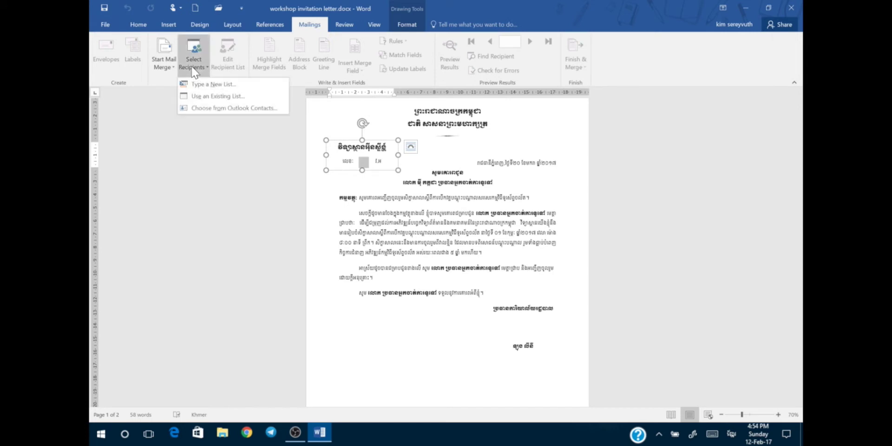
pyautogui.click(195, 96)
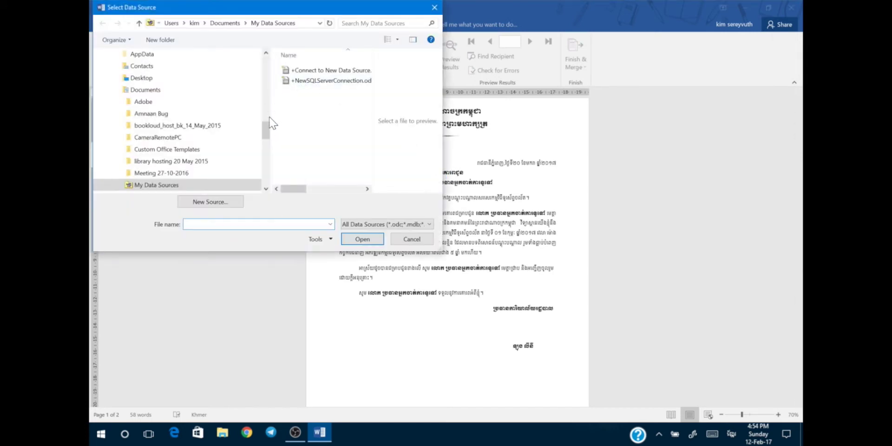
# Step: Pick Contact List.xlsx from the Desktop and accept Sheet1$ with its header row
pyautogui.moveTo(269, 121); pyautogui.dragTo(274, 61)
pyautogui.click(145, 98)
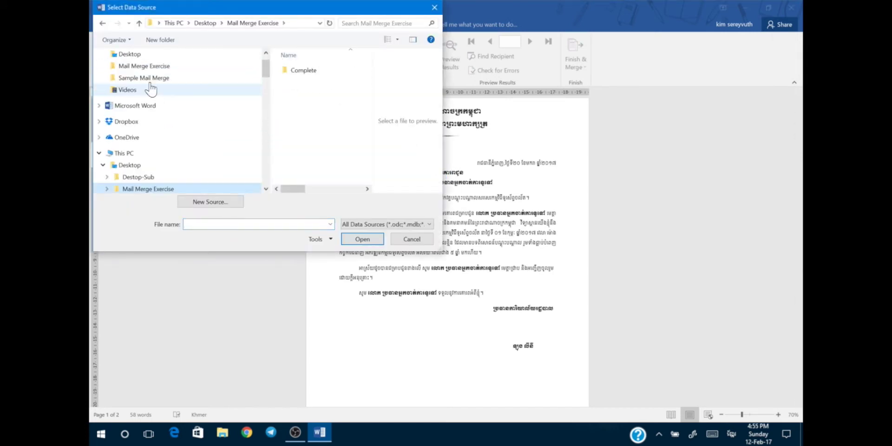
pyautogui.scroll(2, 140, 84)
pyautogui.click(128, 88)
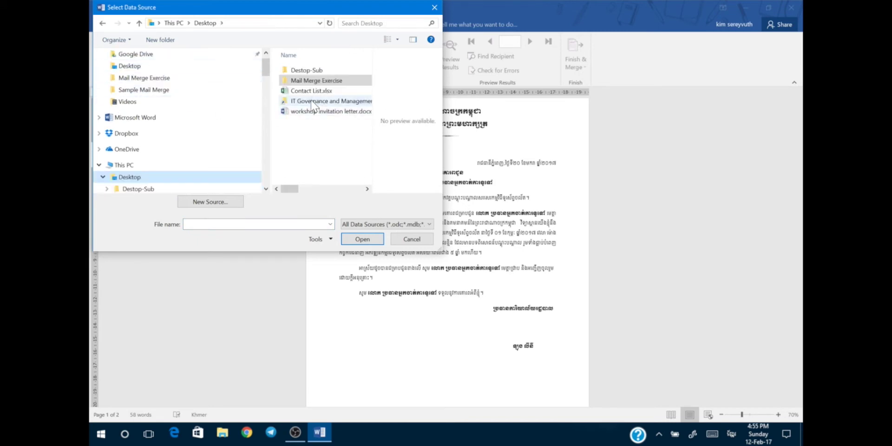
pyautogui.click(314, 90)
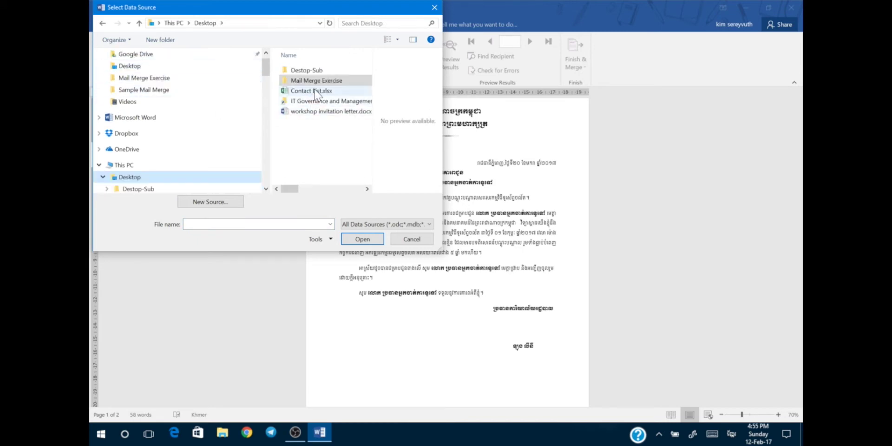
pyautogui.click(360, 239)
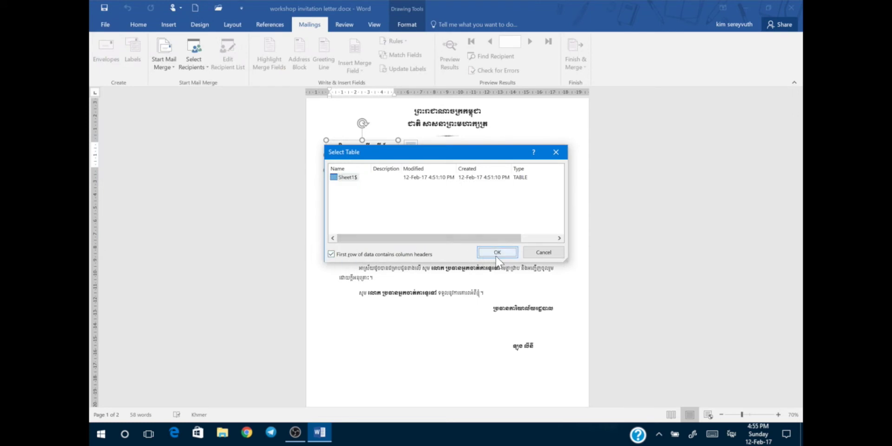
pyautogui.click(497, 253)
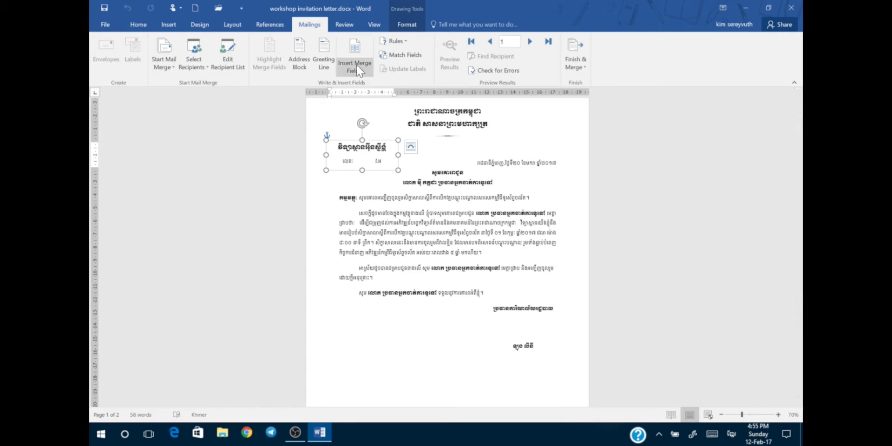
# Step: Insert the លេខ merge field after 'លេខ:' in the top-left reference-number text box
pyautogui.click(366, 171)
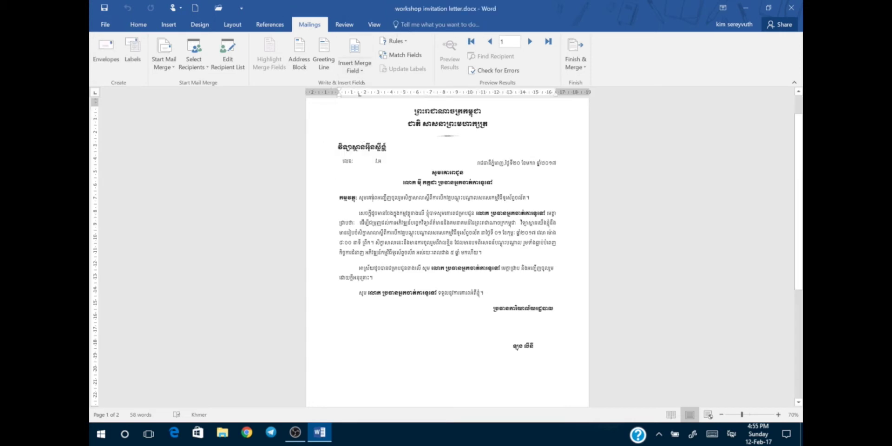
pyautogui.click(366, 161)
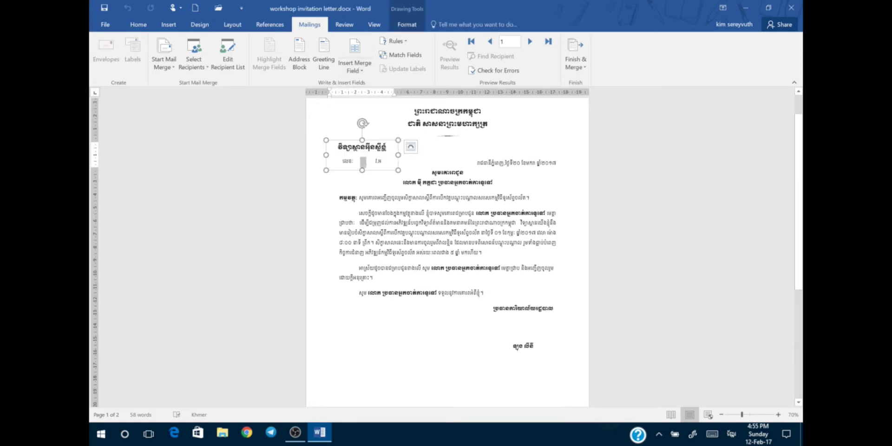
pyautogui.click(368, 161)
pyautogui.moveTo(371, 161); pyautogui.dragTo(361, 161)
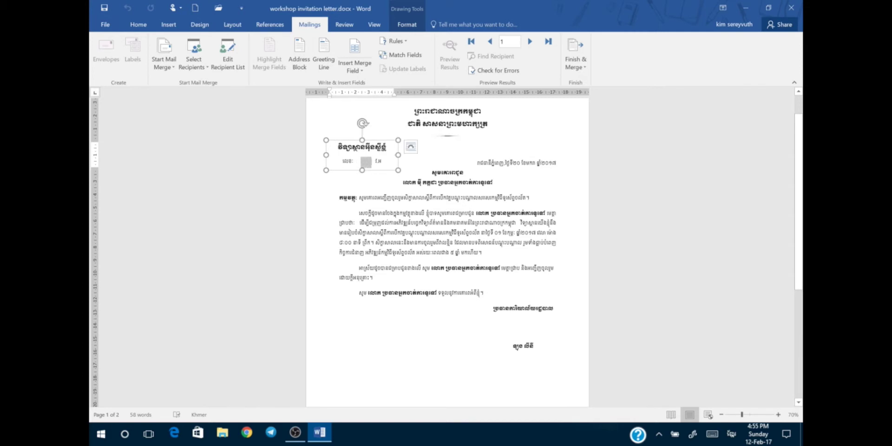
pyautogui.click(355, 67)
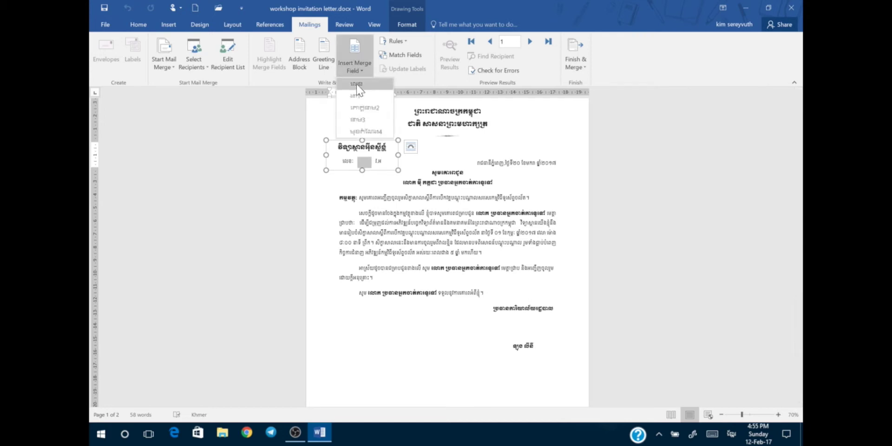
pyautogui.click(357, 85)
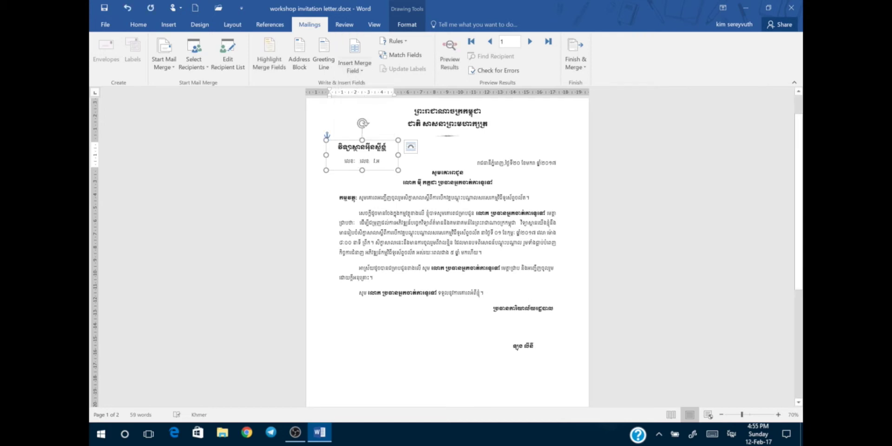
pyautogui.click(439, 198)
# Step: Delete the sample addressee line and insert the ឈ្មោះ and ឈ្មោះ2 merge fields there
pyautogui.moveTo(403, 183); pyautogui.dragTo(494, 186)
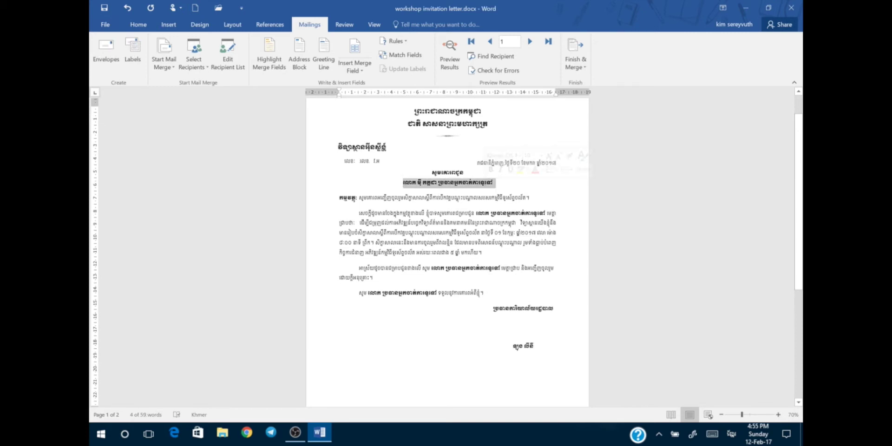
pyautogui.press('Delete')
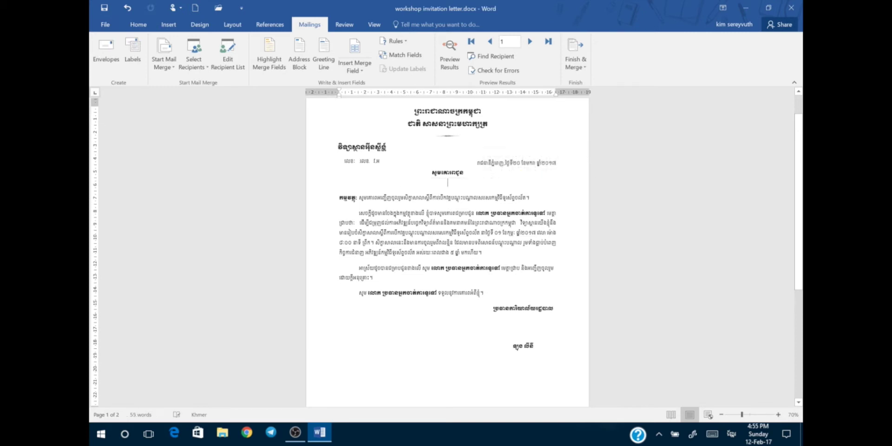
pyautogui.click(359, 72)
pyautogui.click(360, 98)
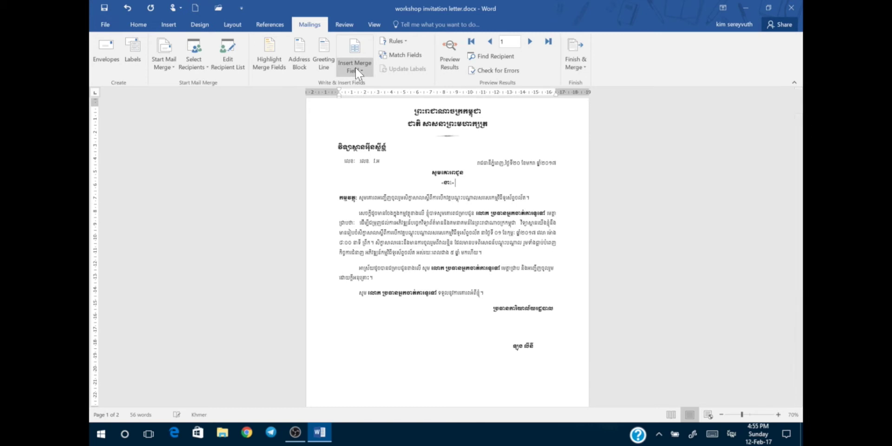
pyautogui.click(356, 69)
pyautogui.click(364, 108)
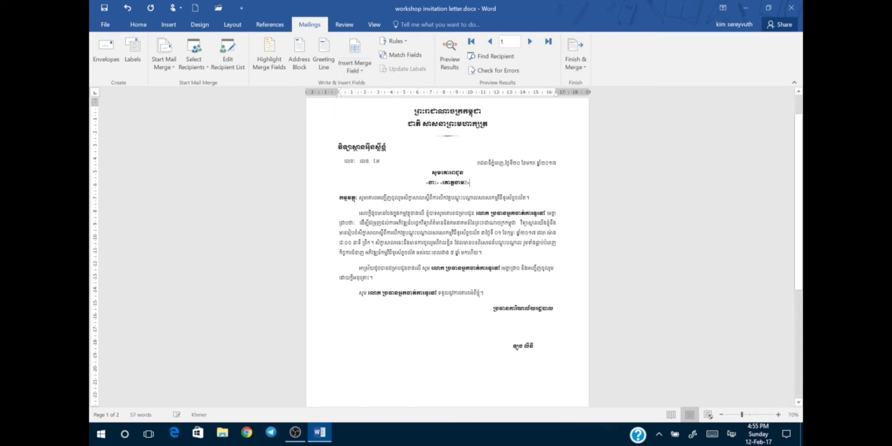
# Step: Add the ឈ្មោះ3 and fourth merge fields, then select the bold addressee in the first paragraph
pyautogui.click(361, 73)
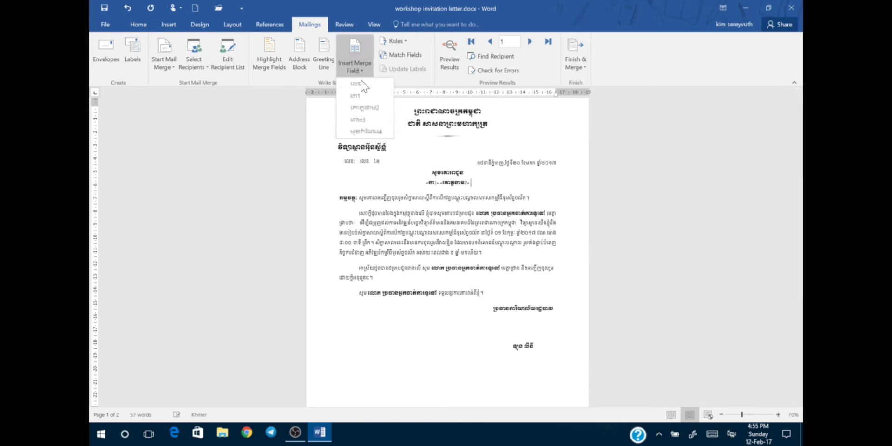
pyautogui.click(365, 118)
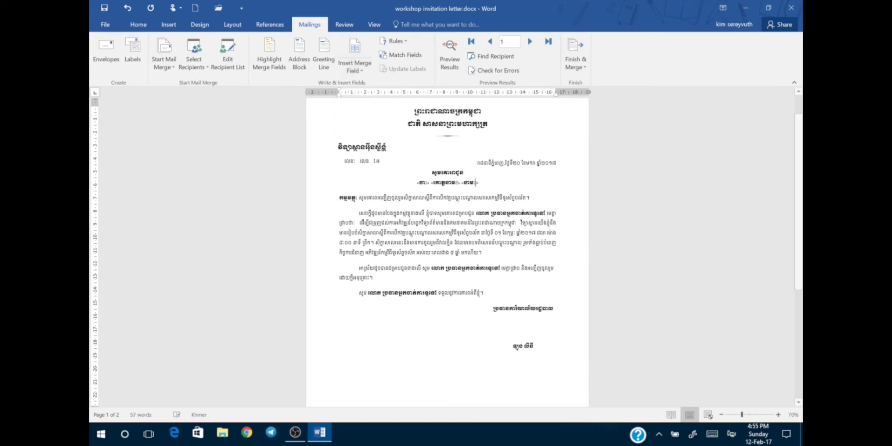
pyautogui.click(353, 68)
pyautogui.click(365, 127)
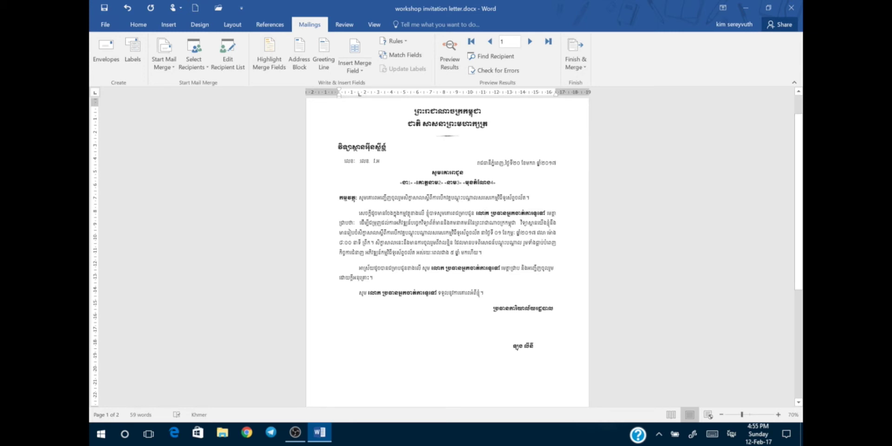
pyautogui.moveTo(476, 213); pyautogui.dragTo(546, 213)
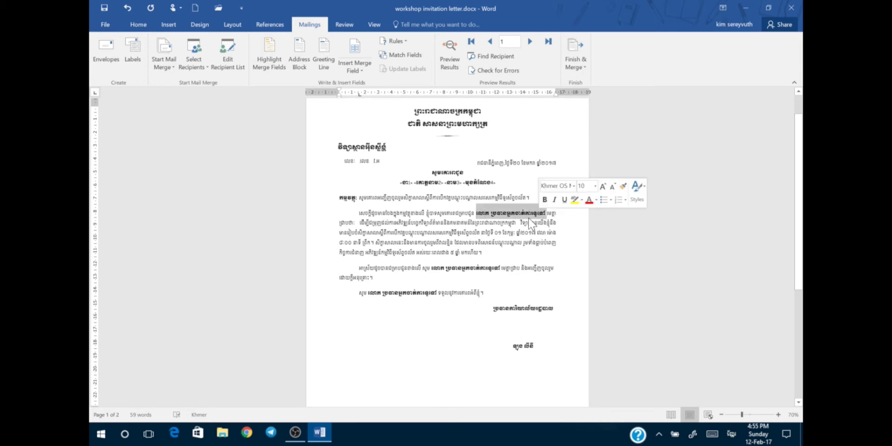
pyautogui.click(359, 70)
# Step: Replace the selected bold body text with the មុខតំណែង4 merge field
pyautogui.click(368, 95)
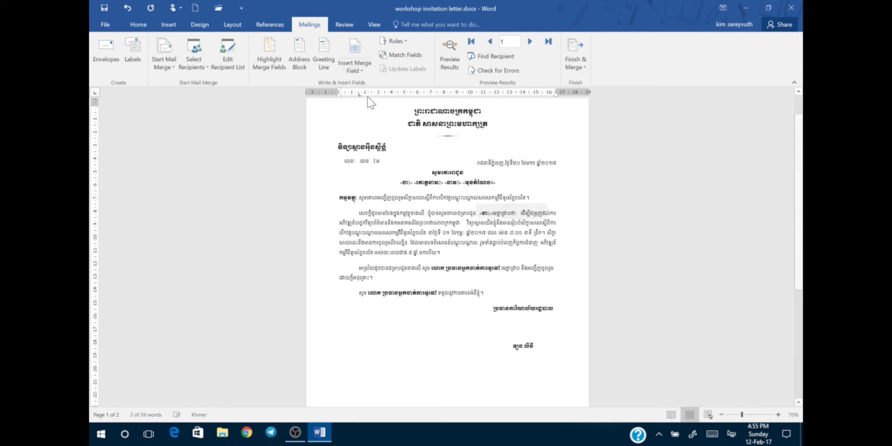
pyautogui.click(361, 63)
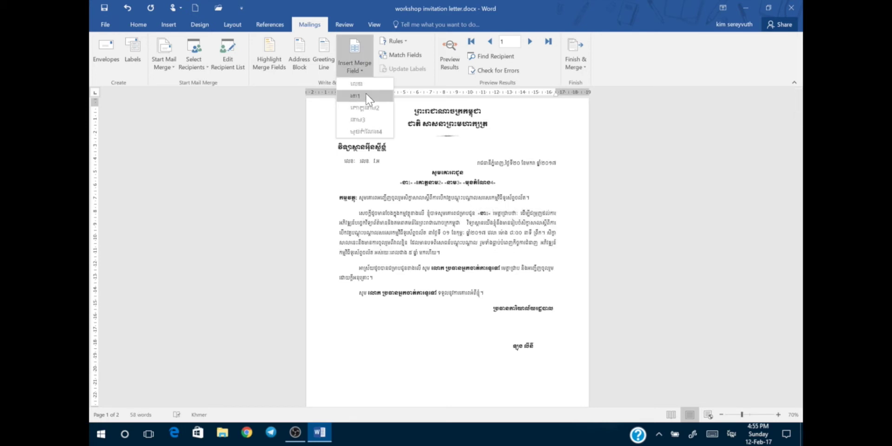
pyautogui.click(366, 131)
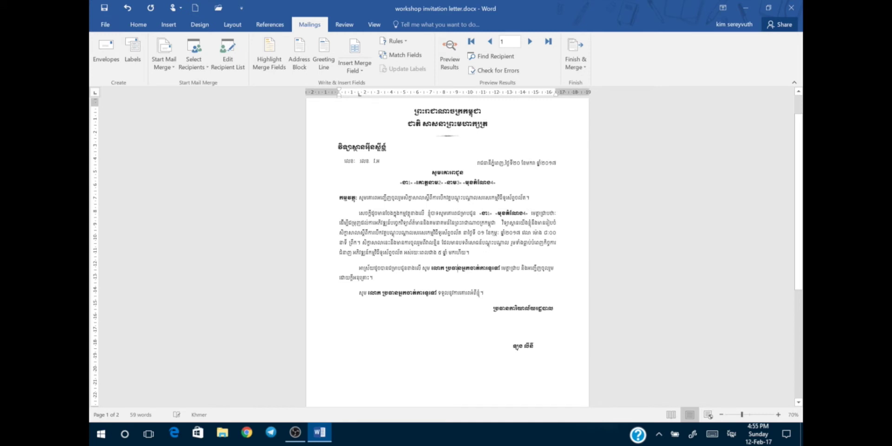
# Step: In the second paragraph, replace លោក with ចា1 and the bold title with មុខតំណែង4
pyautogui.moveTo(446, 269); pyautogui.dragTo(430, 269)
pyautogui.click(362, 63)
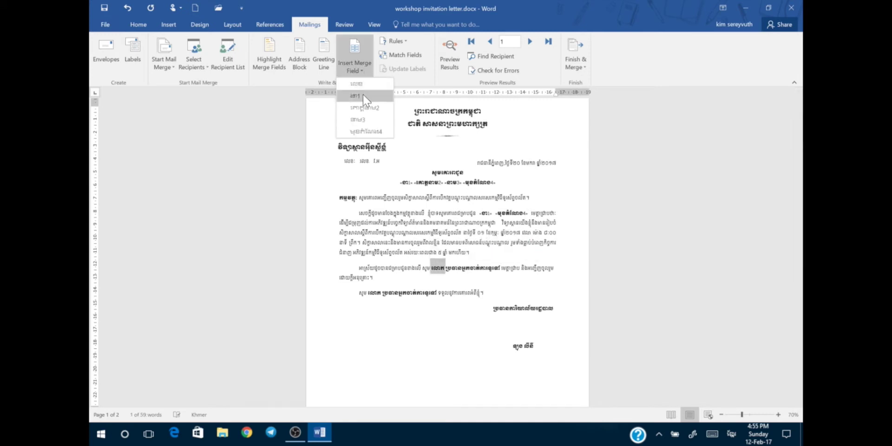
pyautogui.click(363, 93)
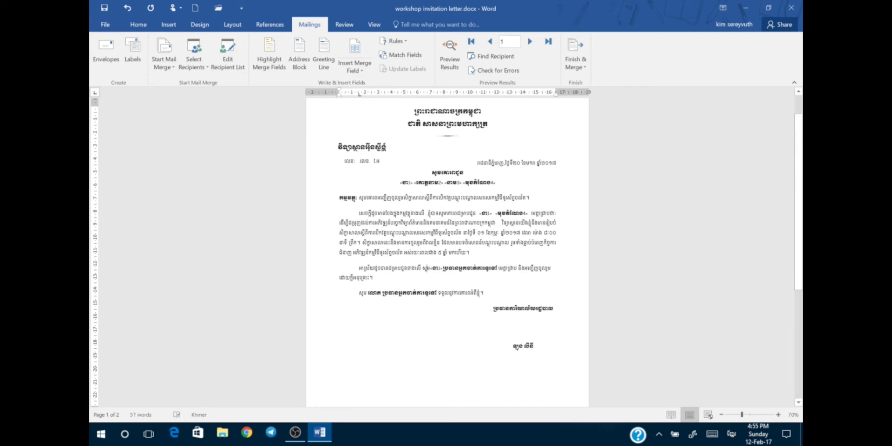
pyautogui.click(437, 268)
pyautogui.press('Right')
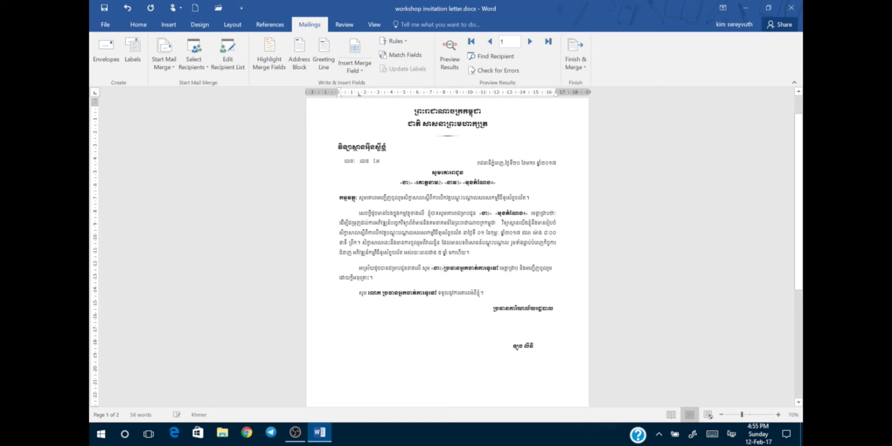
pyautogui.doubleClick(488, 268)
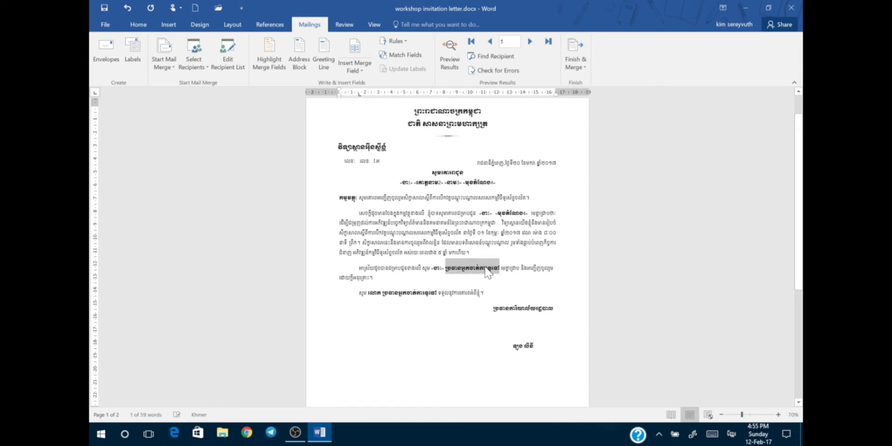
pyautogui.click(361, 69)
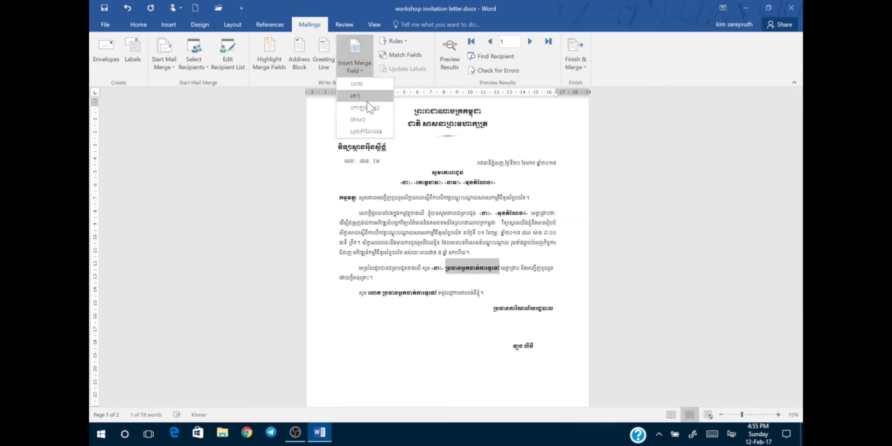
pyautogui.click(366, 132)
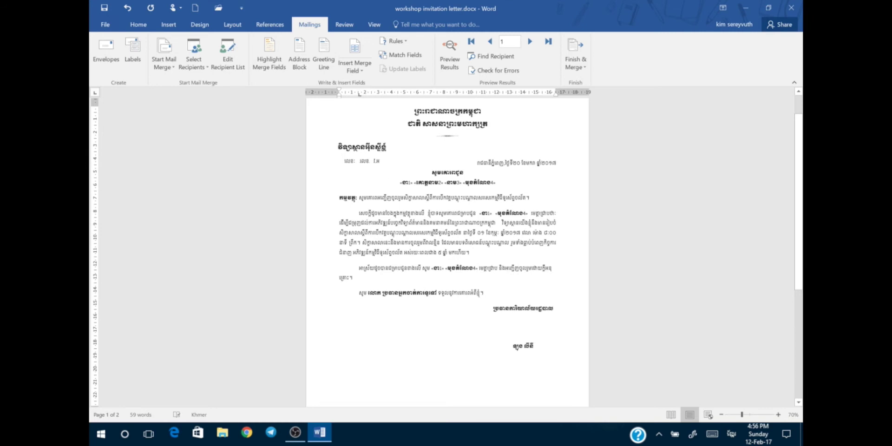
# Step: In the closing line, replace លោក with នាម1 and the bold phrase with មុខតំណែង4
pyautogui.doubleClick(375, 293)
pyautogui.click(357, 69)
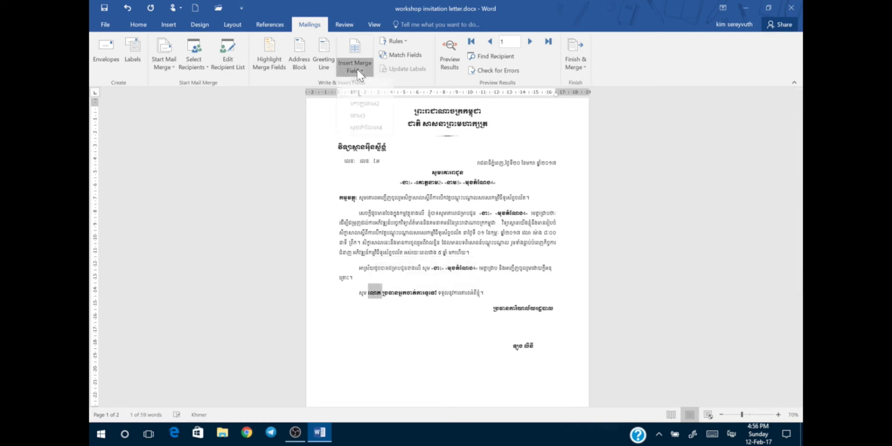
pyautogui.click(362, 95)
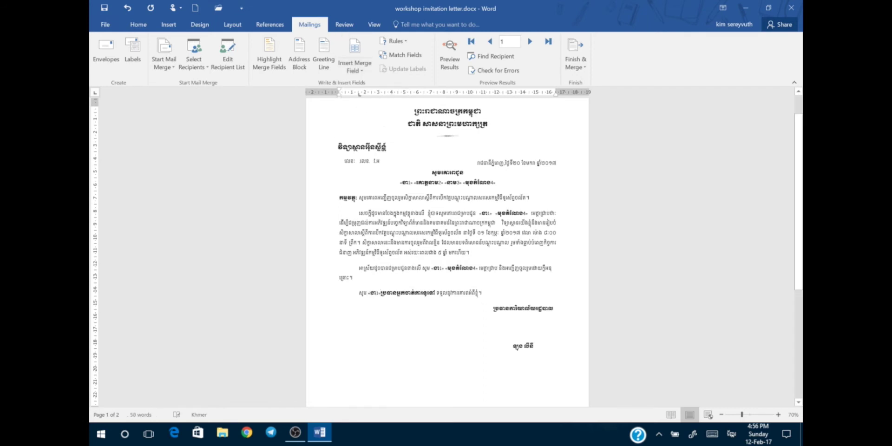
pyautogui.moveTo(437, 294); pyautogui.dragTo(382, 293)
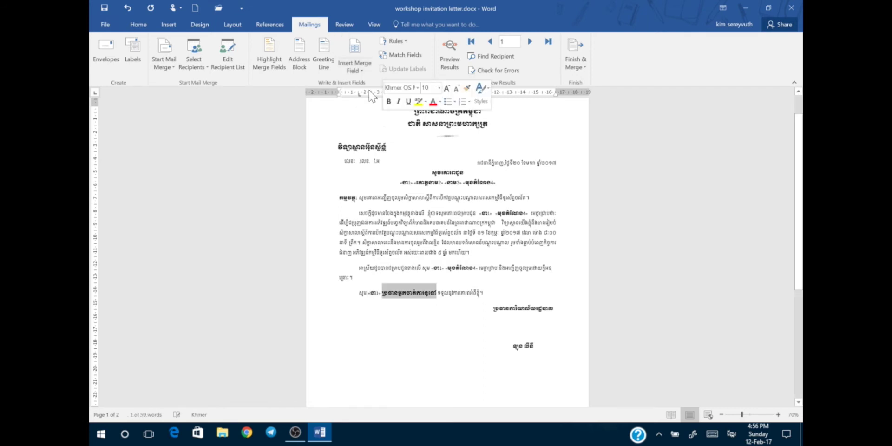
pyautogui.click(357, 68)
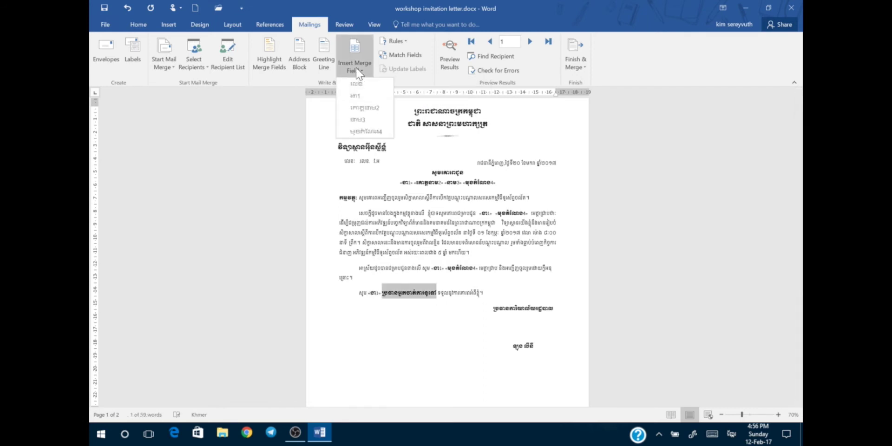
pyautogui.click(374, 131)
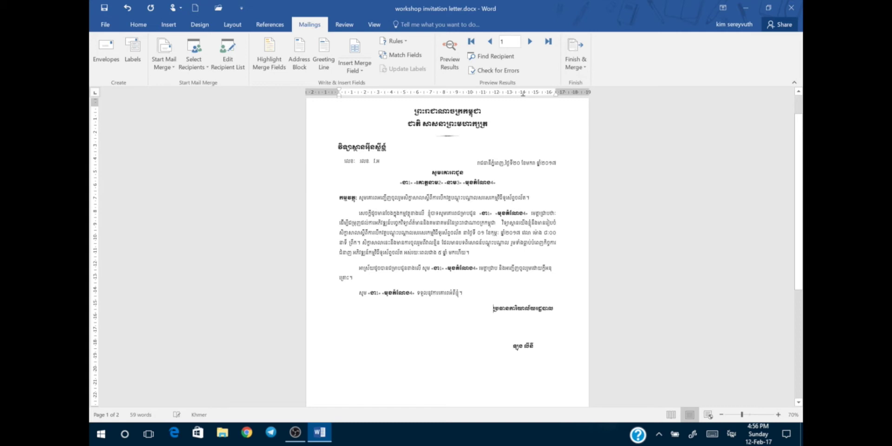
# Step: Insert the លេខ number merge field on page 2's number line
pyautogui.scroll(-8, 448, 251)
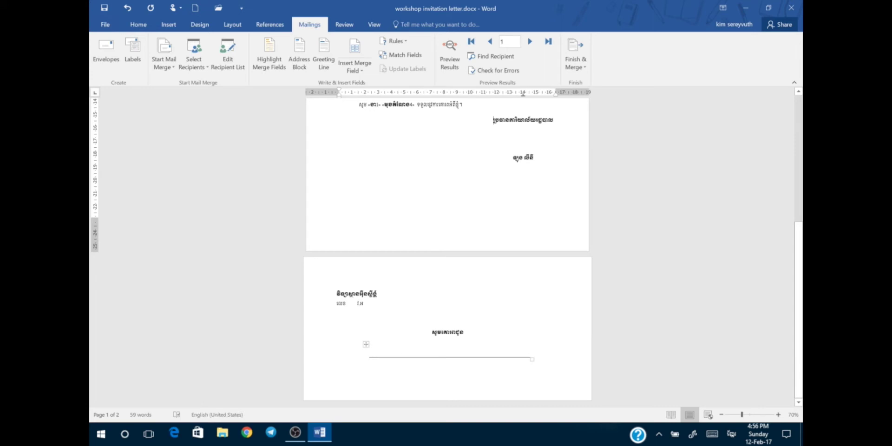
pyautogui.click(352, 303)
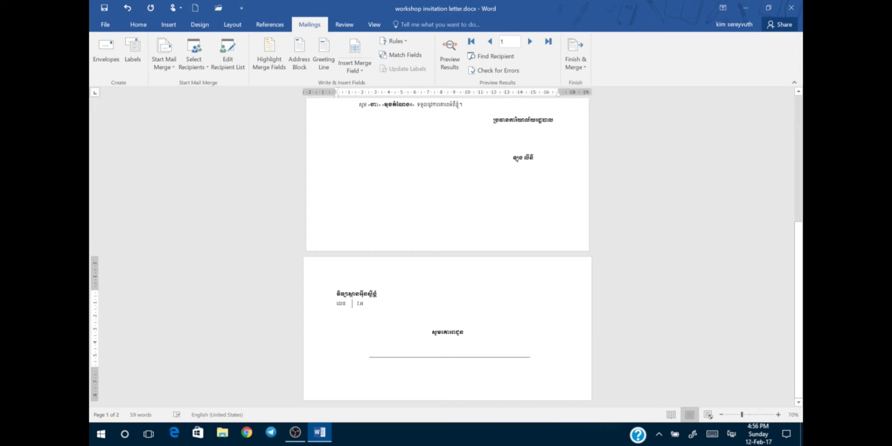
pyautogui.click(351, 67)
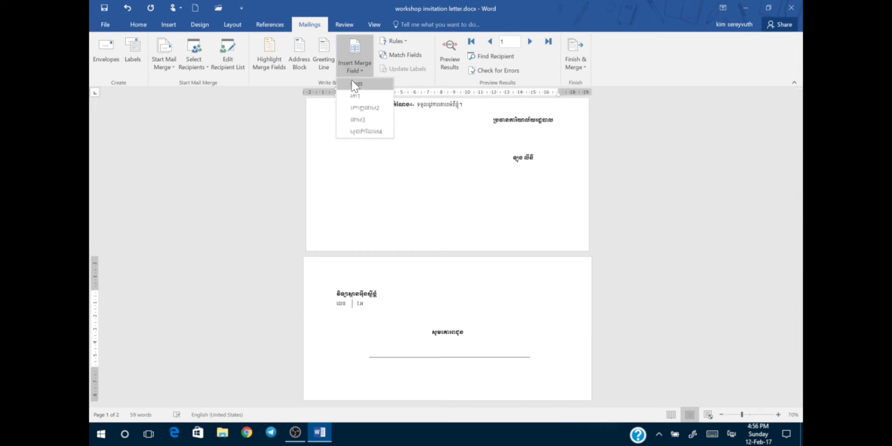
pyautogui.click(355, 84)
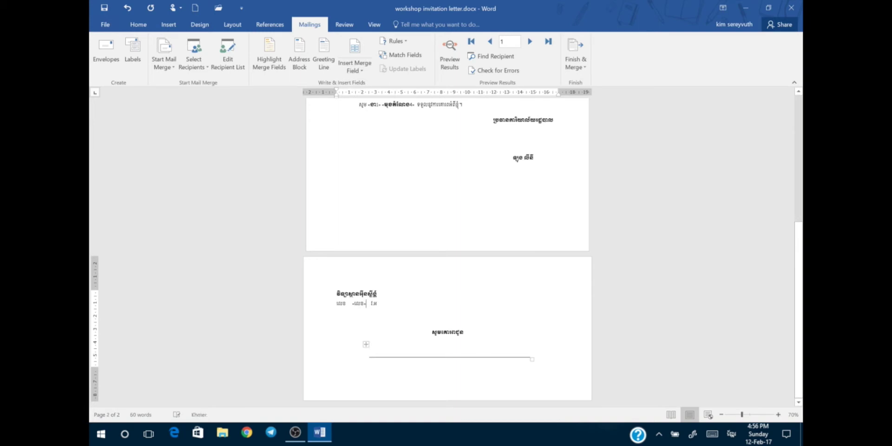
# Step: Fill the table cell with the title, គោត្តនាម2, នាម3 and មុខតំណែង4 merge fields
pyautogui.click(450, 352)
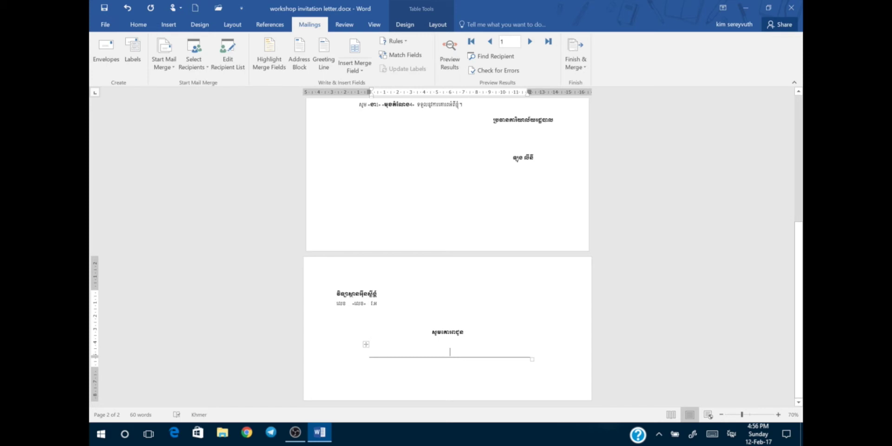
pyautogui.click(356, 70)
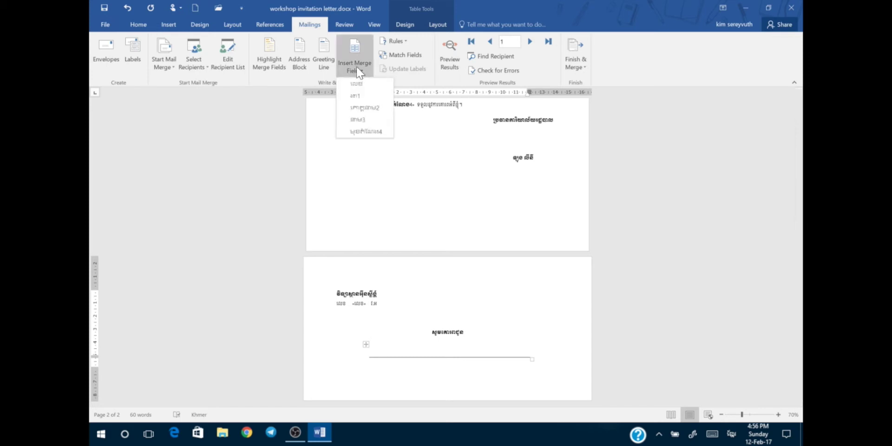
pyautogui.click(356, 96)
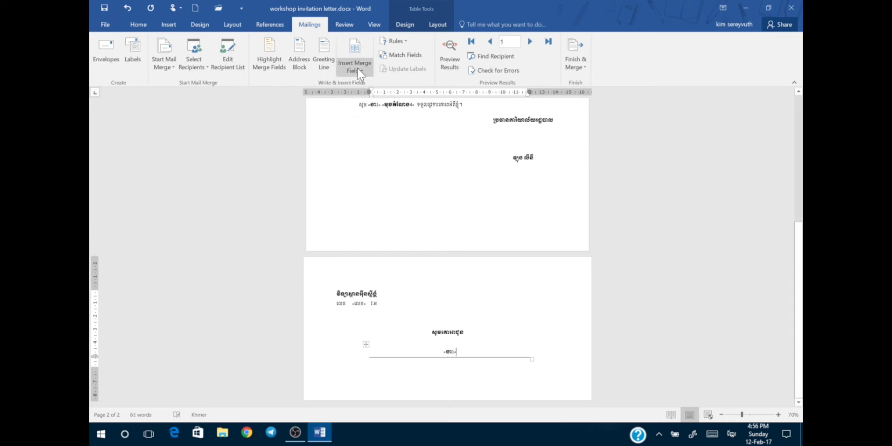
pyautogui.click(358, 68)
pyautogui.click(362, 107)
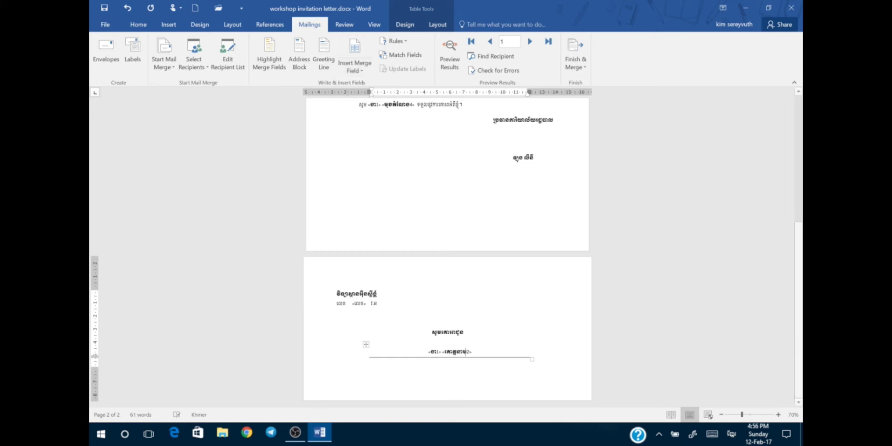
pyautogui.click(355, 68)
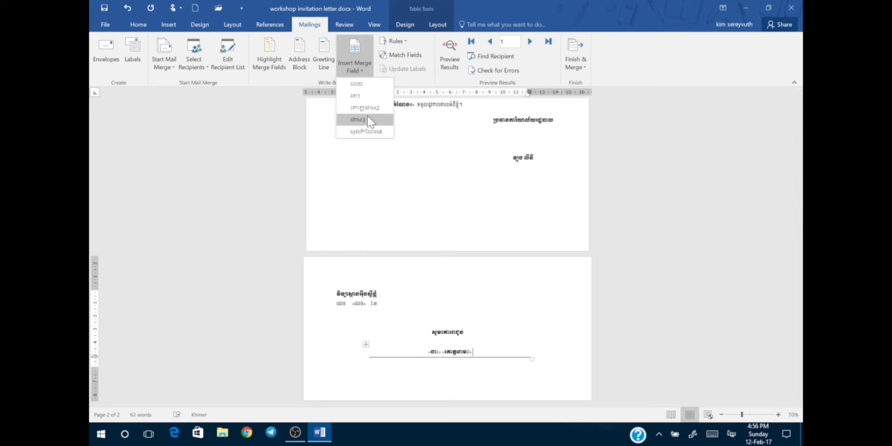
pyautogui.click(370, 120)
pyautogui.click(359, 68)
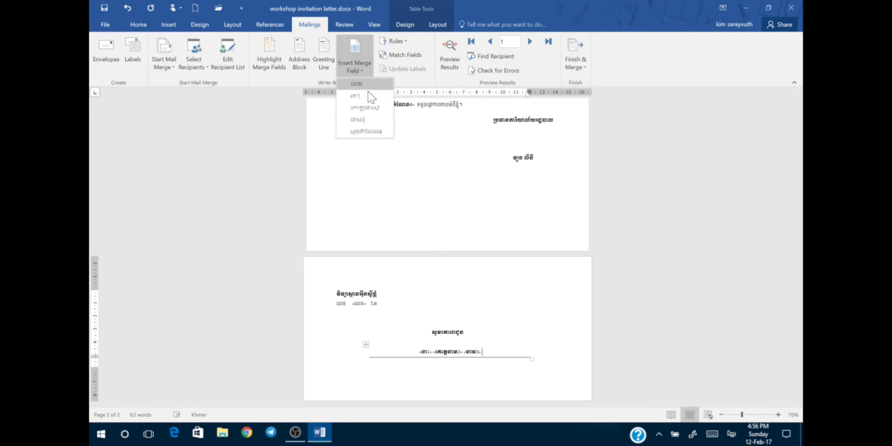
pyautogui.click(373, 132)
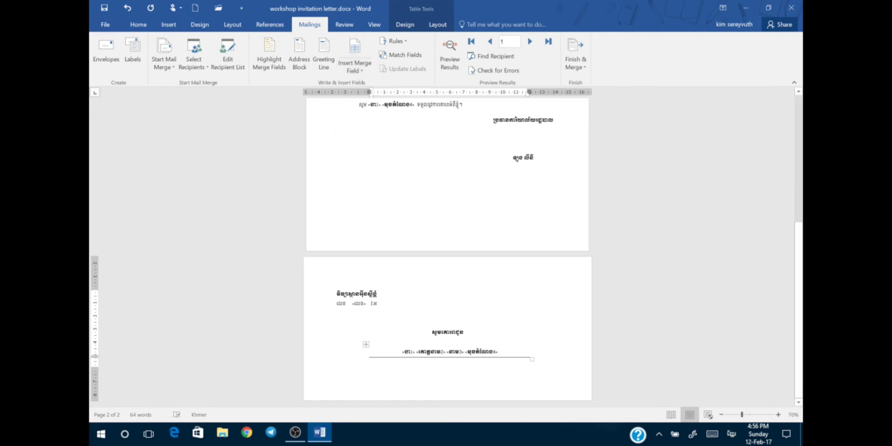
pyautogui.click(508, 330)
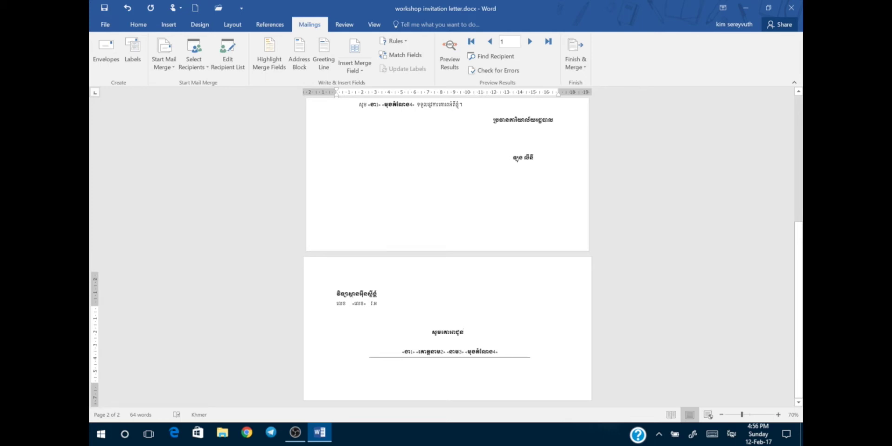
pyautogui.scroll(5, 513, 335)
pyautogui.scroll(1, 514, 335)
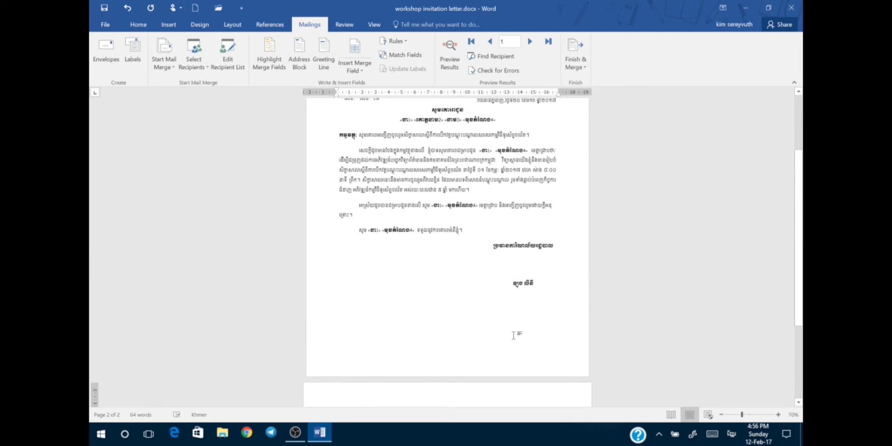
pyautogui.scroll(1, 514, 335)
pyautogui.scroll(1, 514, 335)
pyautogui.scroll(1, 514, 336)
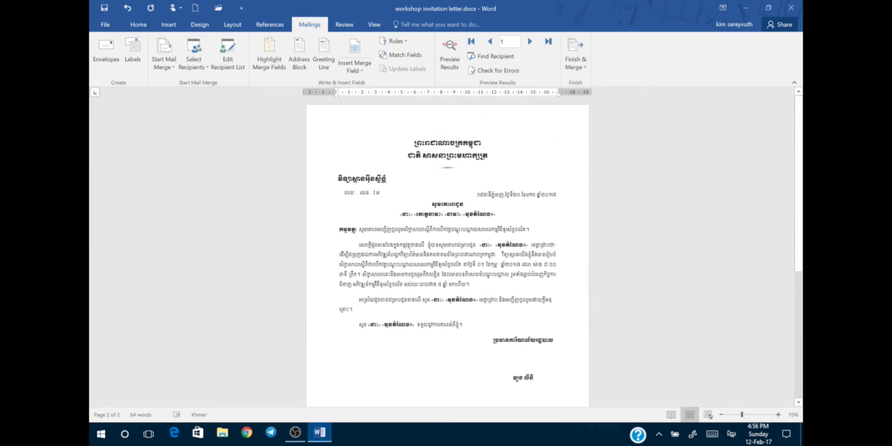
pyautogui.scroll(-3, 447, 251)
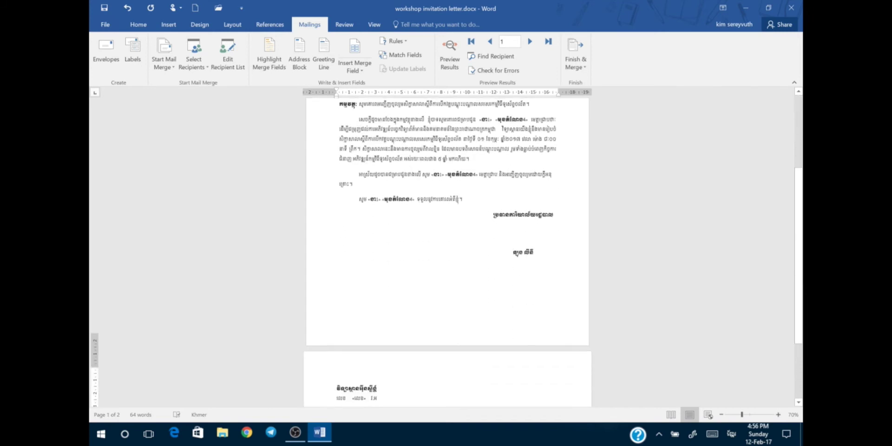
pyautogui.scroll(-2, 519, 333)
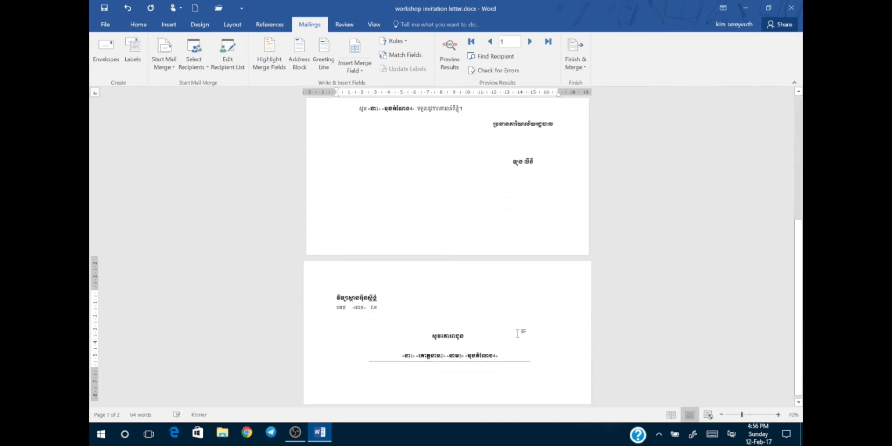
pyautogui.scroll(4, 518, 334)
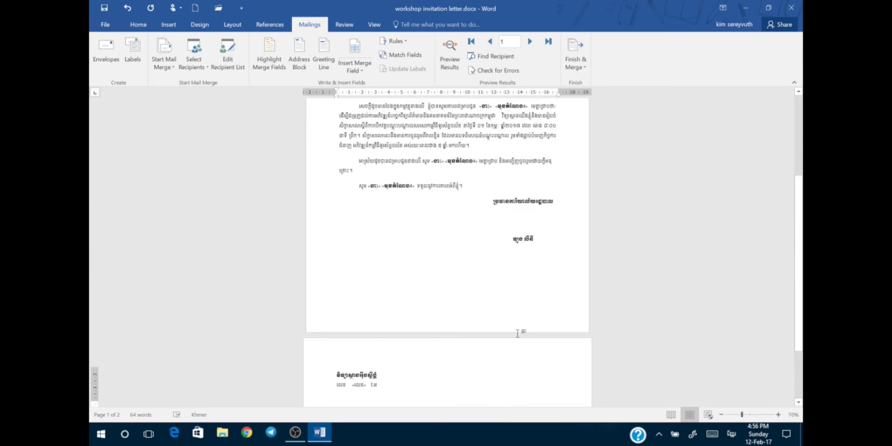
pyautogui.scroll(1, 448, 251)
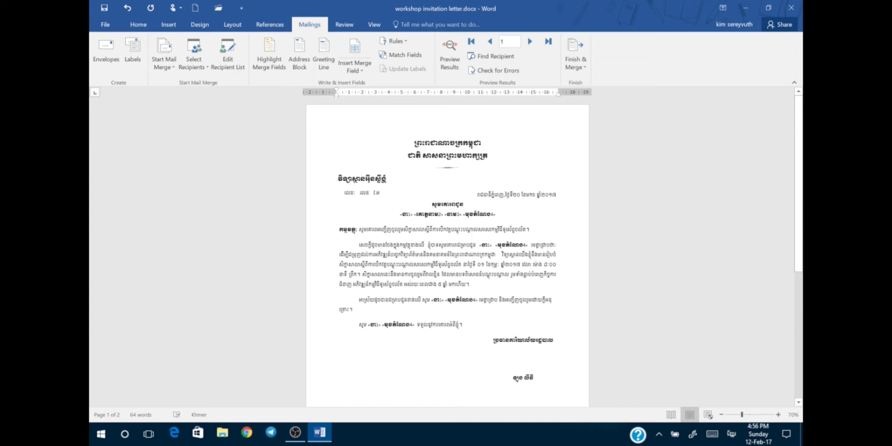
# Step: Merge all records into individual editable letters in a new document, Letters1
pyautogui.click(583, 68)
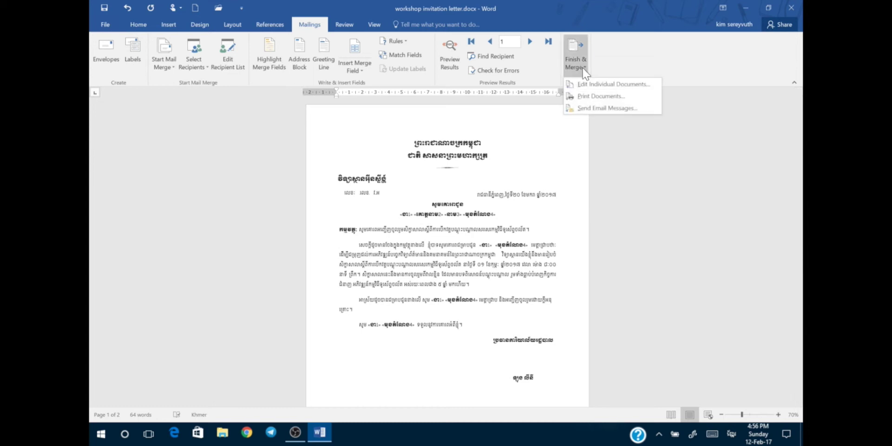
pyautogui.click(589, 84)
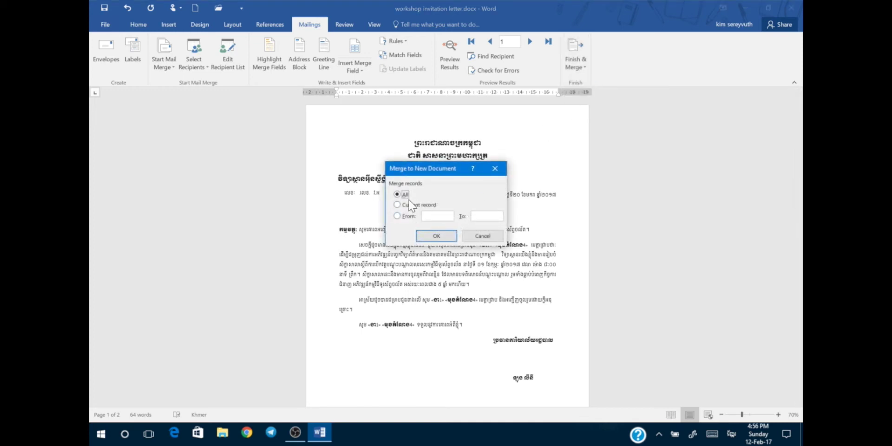
pyautogui.click(436, 236)
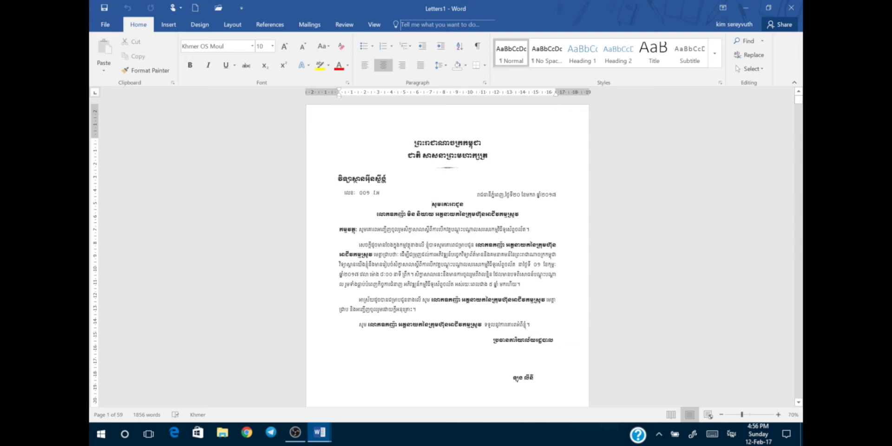
# Step: Scroll through the merged letters and place them beside the original letter
pyautogui.moveTo(432, 205); pyautogui.dragTo(466, 205)
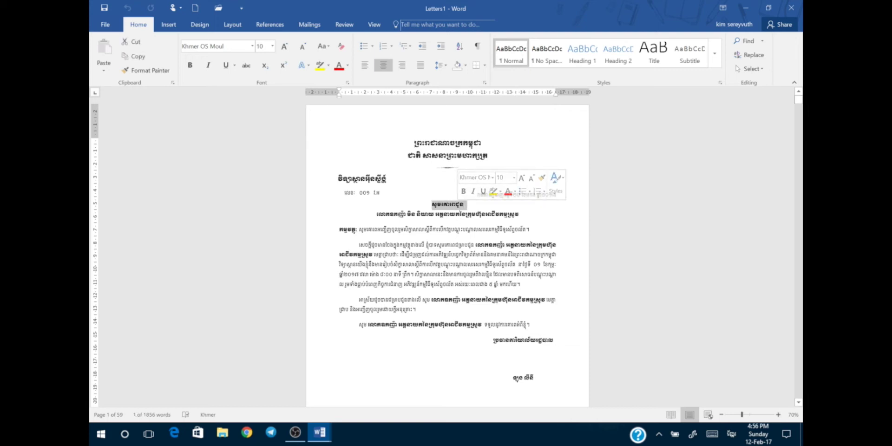
pyautogui.click(511, 194)
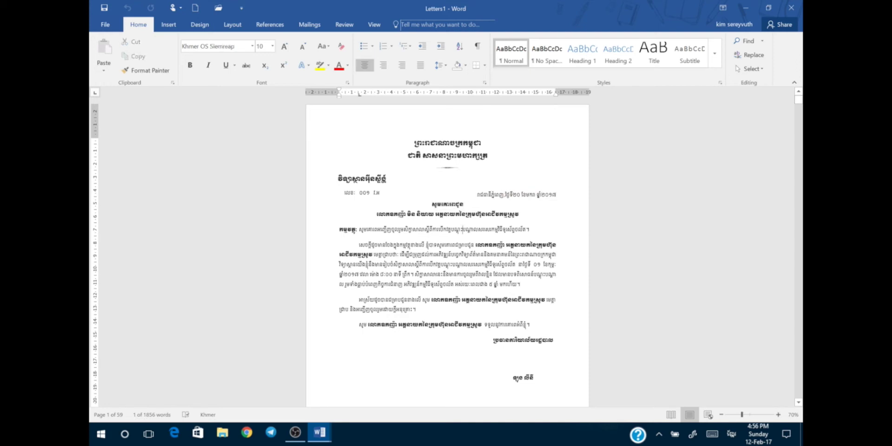
pyautogui.scroll(-1, 447, 251)
pyautogui.scroll(-5, 448, 251)
pyautogui.scroll(-5, 448, 251)
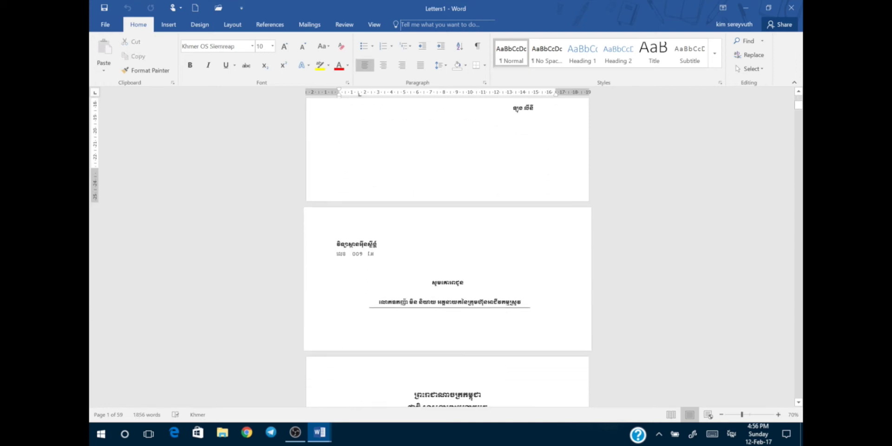
pyautogui.moveTo(799, 105)
pyautogui.mouseDown()
pyautogui.moveTo(799, 394)
pyautogui.moveTo(781, 103)
pyautogui.mouseUp()
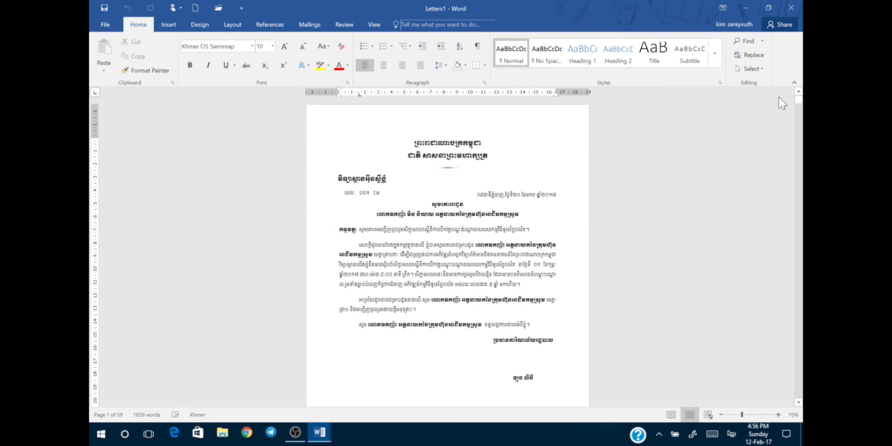
pyautogui.moveTo(532, 4); pyautogui.dragTo(800, 9)
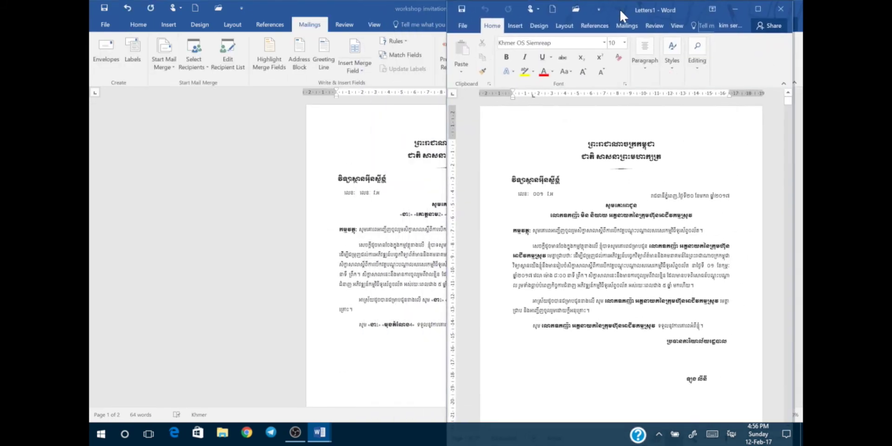
# Step: Close the workshop invitation letter, saving its changes and acknowledging the follow-up message
pyautogui.doubleClick(417, 14)
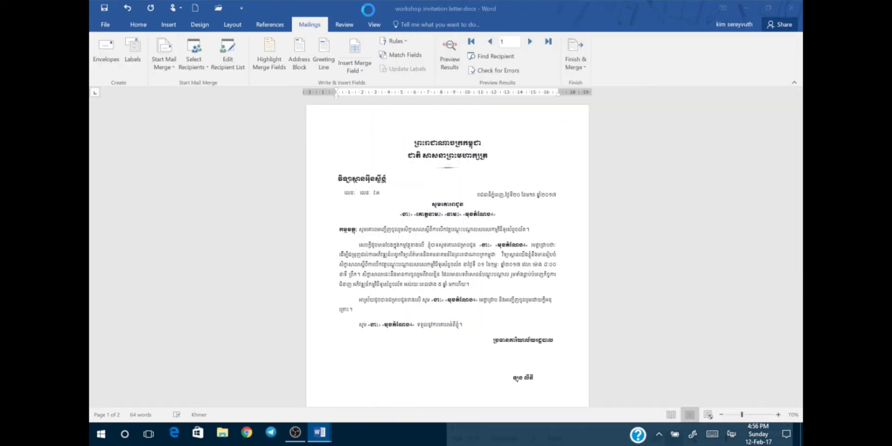
pyautogui.click(792, 8)
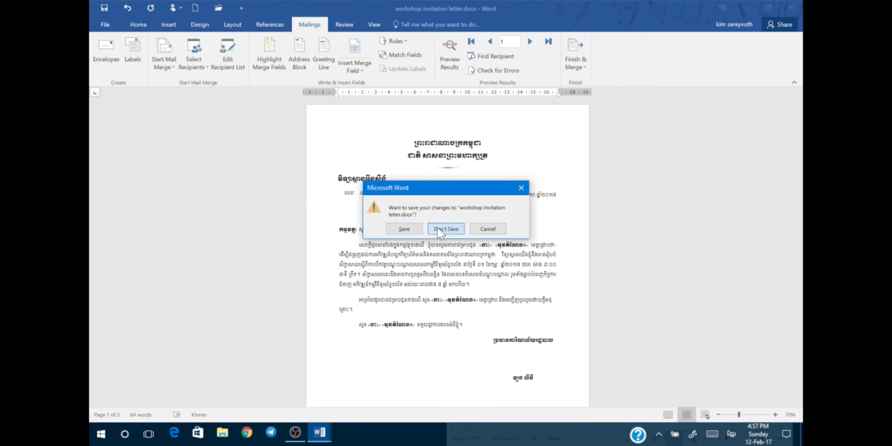
pyautogui.click(404, 230)
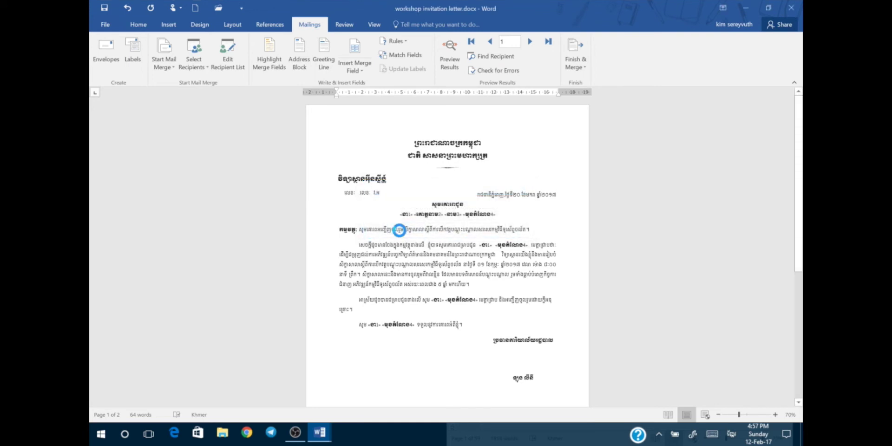
pyautogui.click(448, 242)
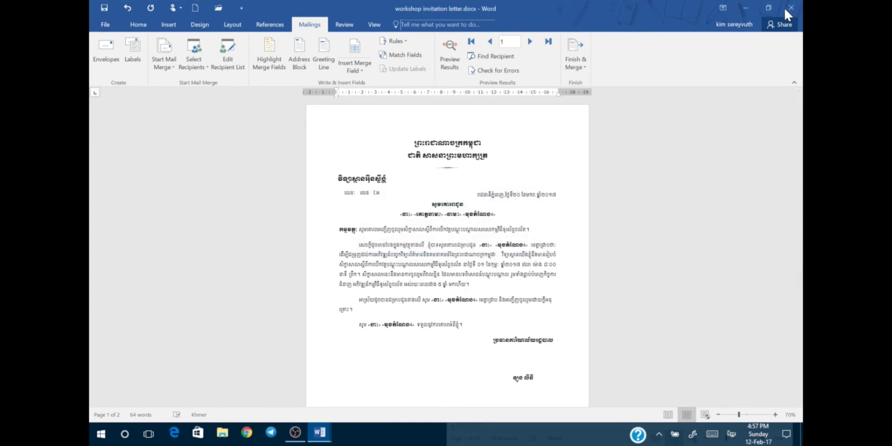
# Step: Open Contact List.xlsx read-only in Excel and place the merged letters beside it
pyautogui.click(748, 8)
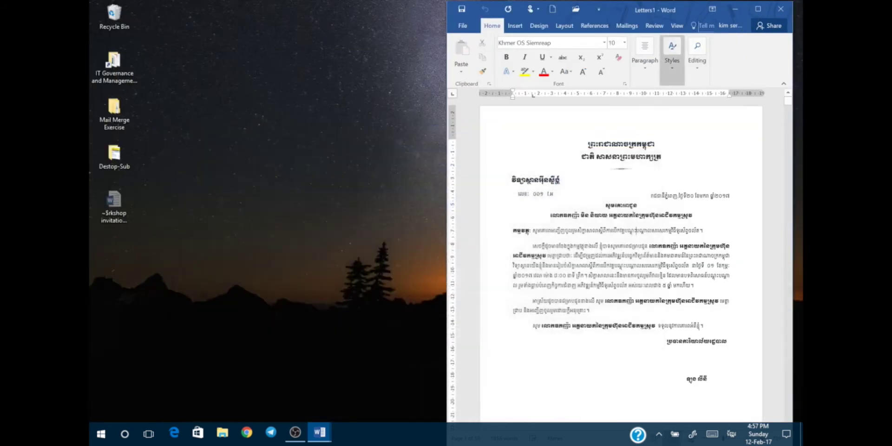
pyautogui.moveTo(631, 6); pyautogui.dragTo(691, 15)
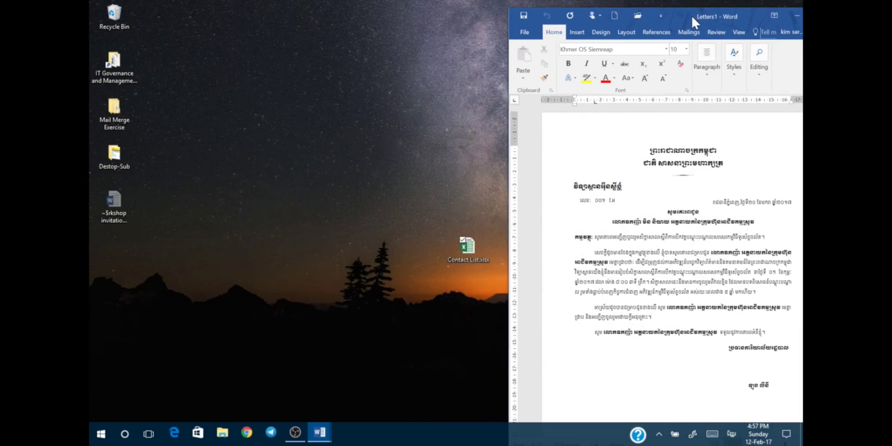
pyautogui.doubleClick(471, 251)
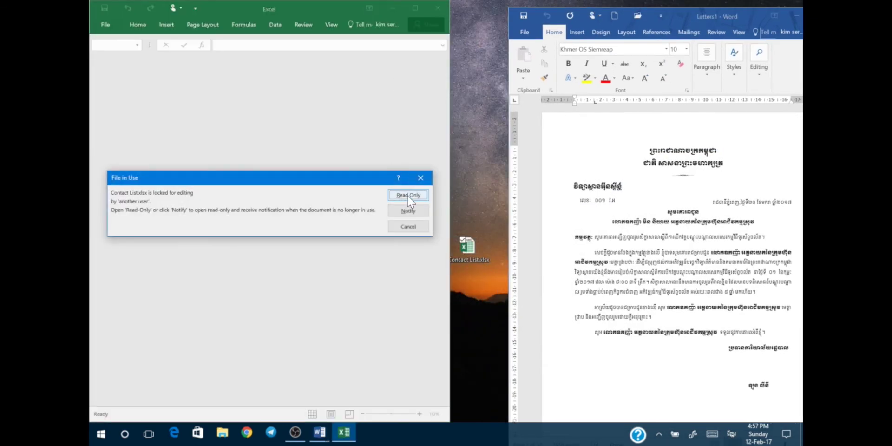
pyautogui.click(409, 196)
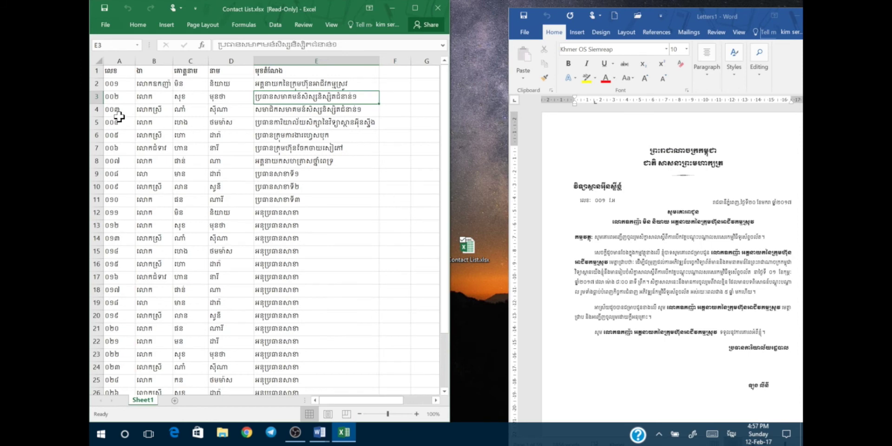
pyautogui.moveTo(695, 12); pyautogui.dragTo(637, 11)
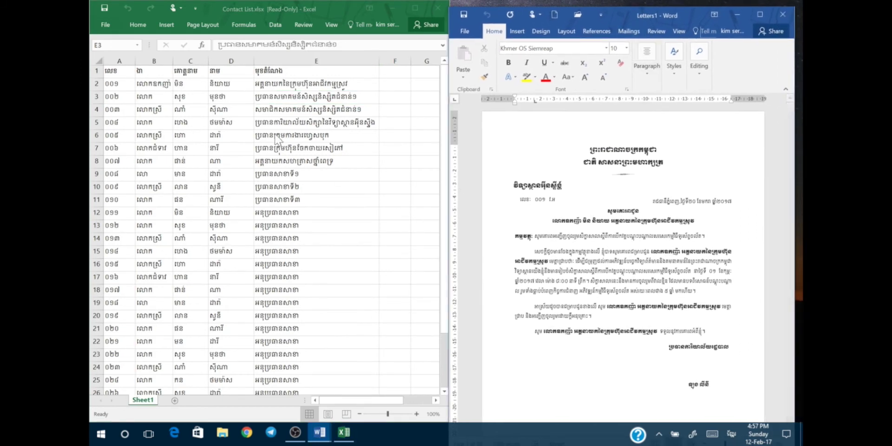
# Step: Starting from contact row 2, scroll through the merged letters to check each one's details
pyautogui.click(96, 84)
pyautogui.click(609, 238)
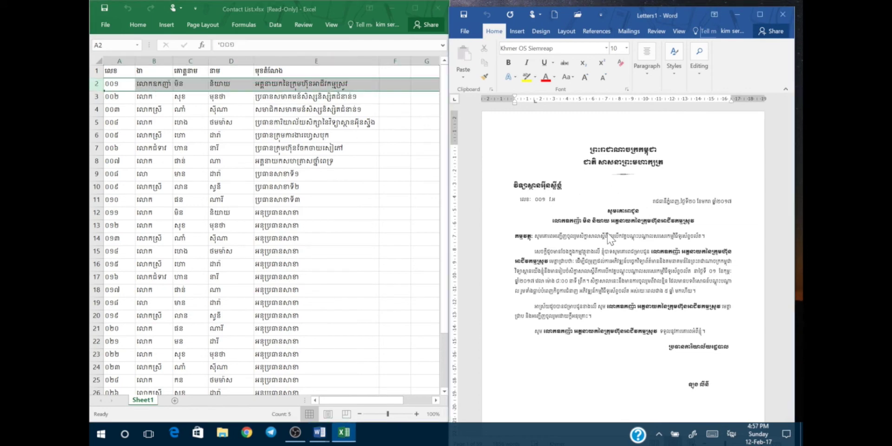
pyautogui.scroll(-6, 623, 265)
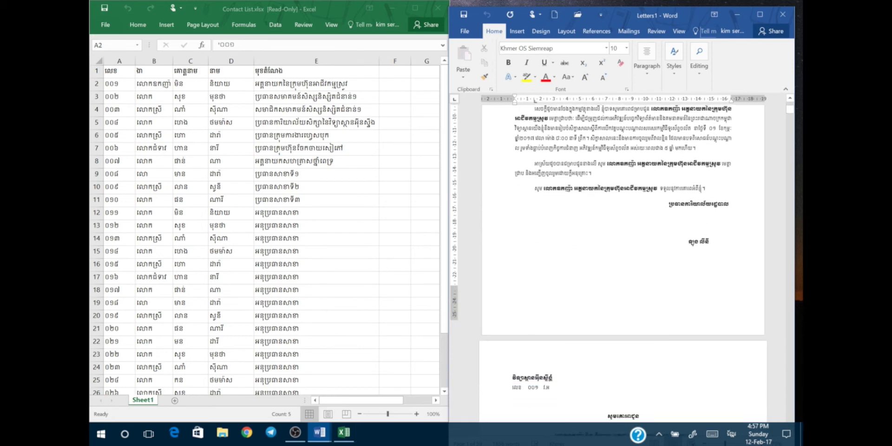
pyautogui.scroll(-2, 623, 265)
pyautogui.scroll(-1, 623, 264)
pyautogui.scroll(-1, 623, 265)
pyautogui.scroll(-1, 623, 265)
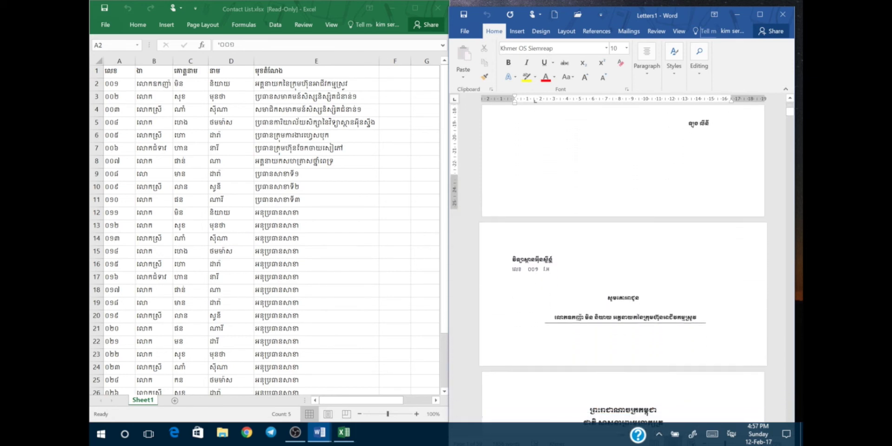
pyautogui.scroll(-1, 623, 265)
pyautogui.scroll(-1, 623, 265)
pyautogui.scroll(-1, 623, 265)
pyautogui.scroll(-1, 623, 265)
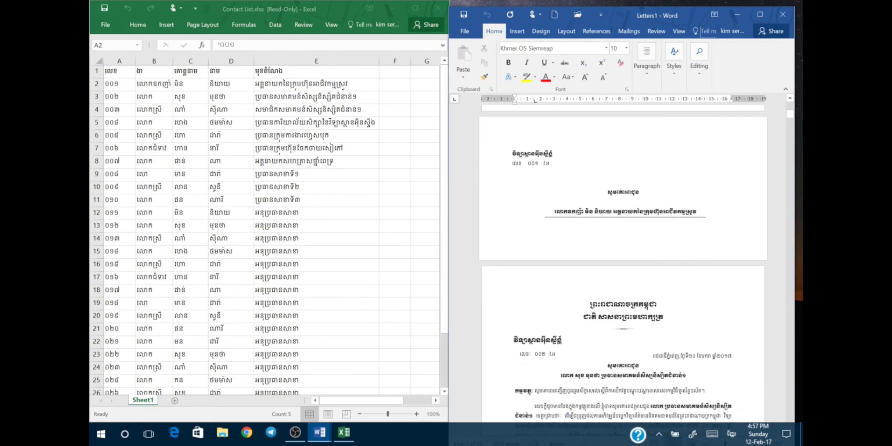
pyautogui.scroll(-1, 623, 265)
pyautogui.moveTo(790, 118); pyautogui.dragTo(790, 126)
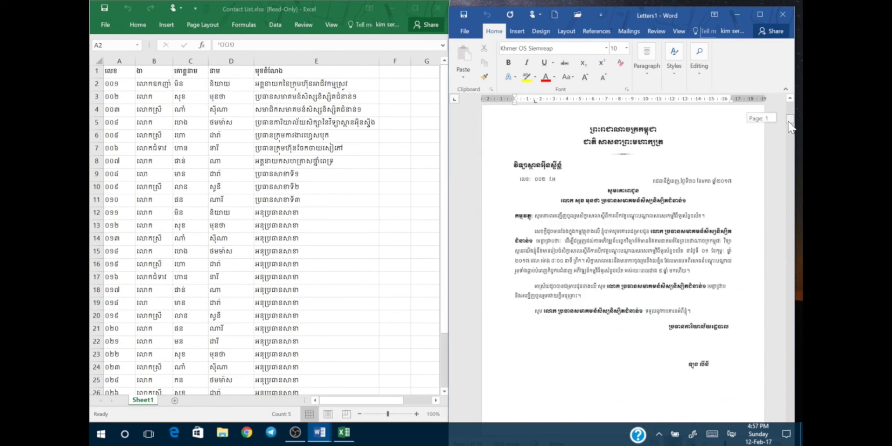
pyautogui.scroll(-1, 623, 265)
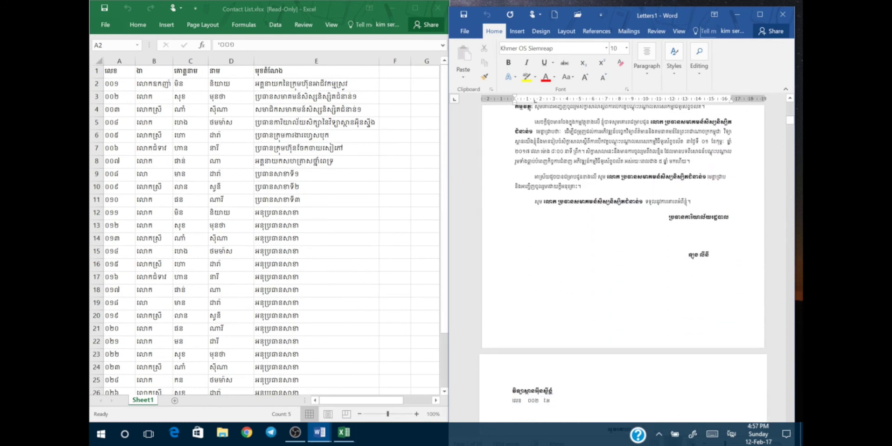
pyautogui.scroll(-1, 623, 265)
pyautogui.scroll(-1, 623, 265)
pyautogui.scroll(-1, 623, 265)
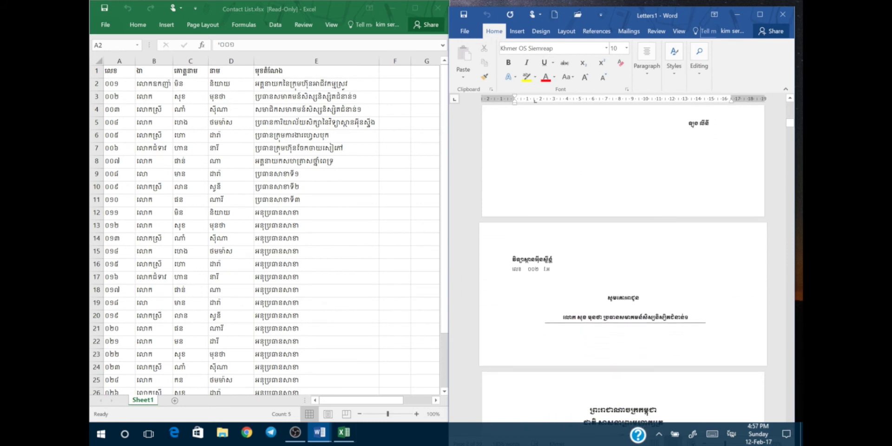
pyautogui.scroll(-2, 622, 265)
pyautogui.scroll(-3, 623, 264)
pyautogui.scroll(-2, 623, 265)
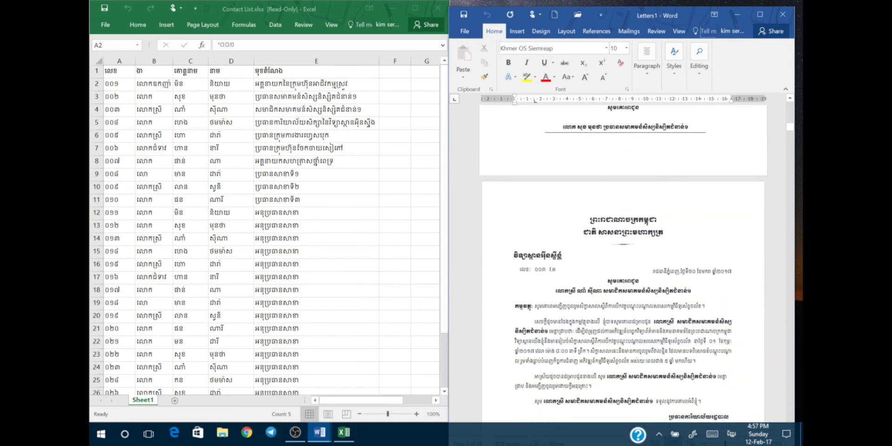
pyautogui.scroll(-1, 623, 265)
pyautogui.scroll(-2, 623, 265)
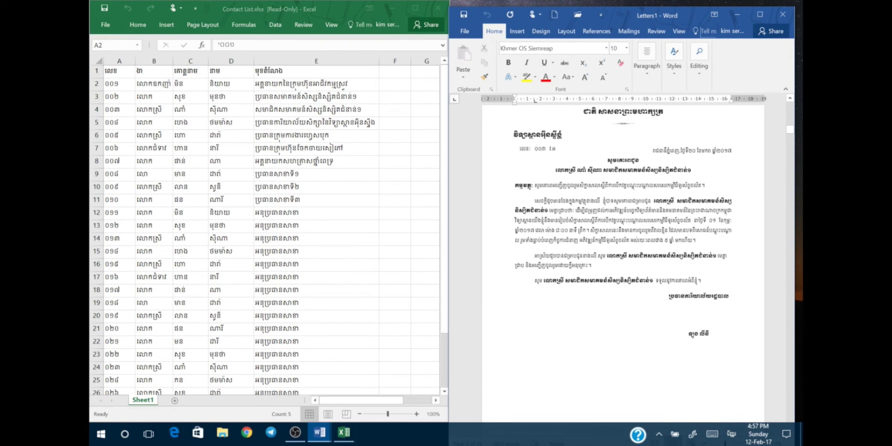
pyautogui.scroll(-1, 623, 265)
pyautogui.scroll(-3, 623, 265)
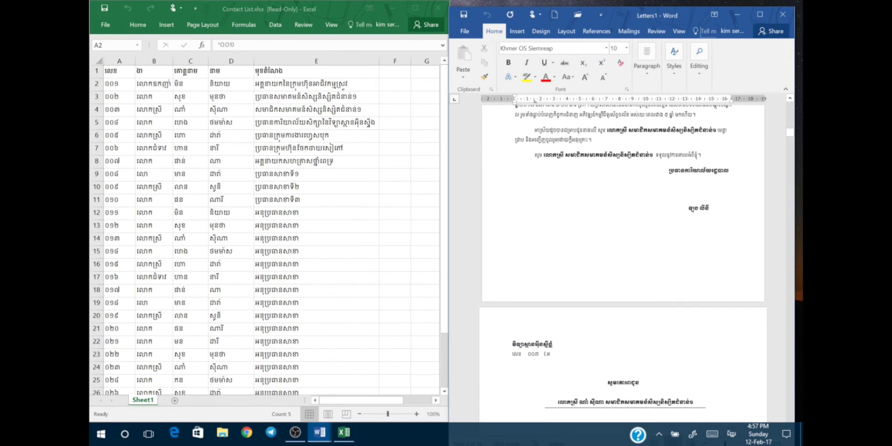
pyautogui.scroll(-1, 623, 265)
pyautogui.scroll(-1, 623, 265)
pyautogui.scroll(-1, 623, 265)
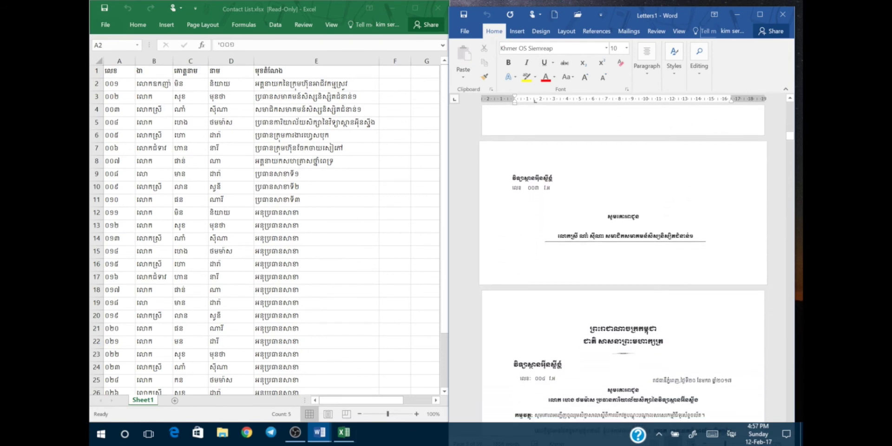
pyautogui.scroll(-1, 623, 265)
pyautogui.scroll(-1, 623, 265)
pyautogui.scroll(-4, 622, 265)
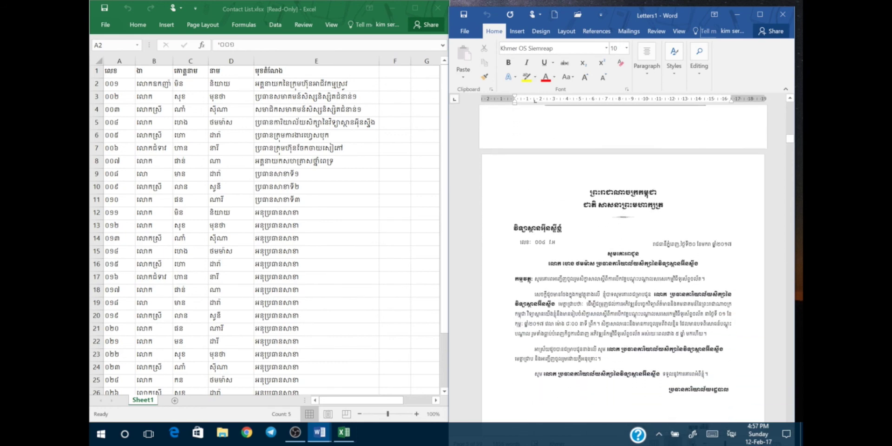
pyautogui.scroll(-2, 623, 265)
pyautogui.scroll(-2, 622, 265)
pyautogui.scroll(-1, 623, 265)
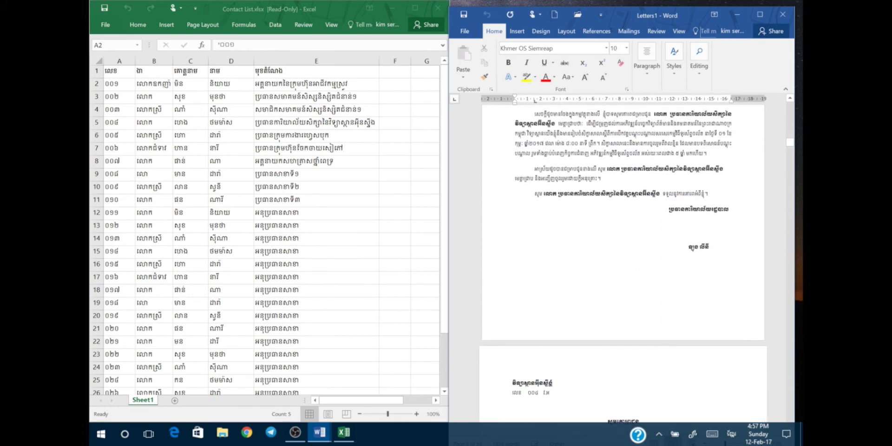
pyautogui.scroll(-1, 622, 264)
pyautogui.scroll(-1, 722, 205)
pyautogui.scroll(-1, 721, 205)
pyautogui.scroll(-2, 721, 205)
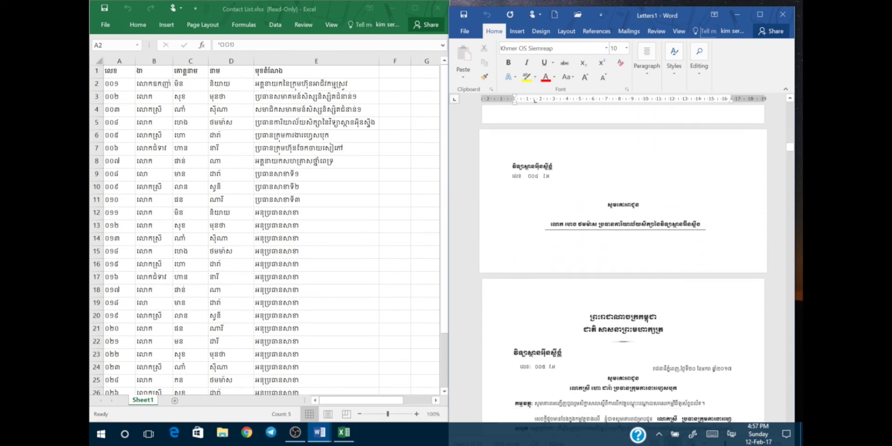
pyautogui.scroll(-3, 721, 205)
pyautogui.scroll(-6, 722, 205)
pyautogui.scroll(-2, 721, 205)
pyautogui.scroll(-2, 721, 205)
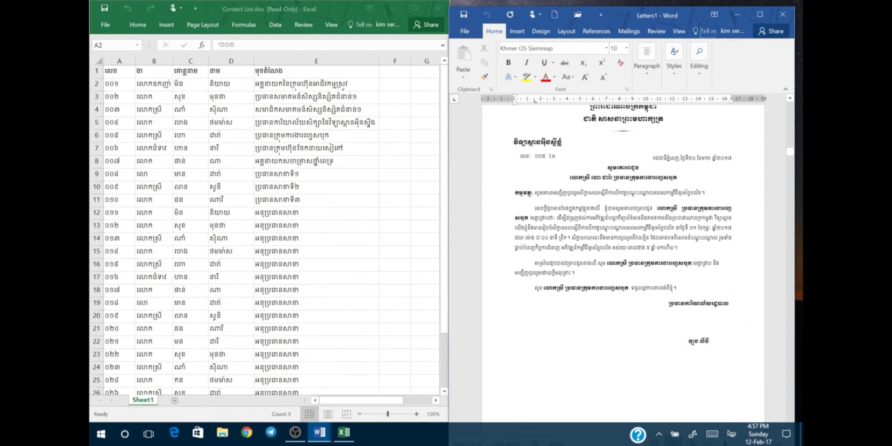
# Step: Check the last contact in row 30 against the letters, then close the Excel contact list
pyautogui.click(297, 250)
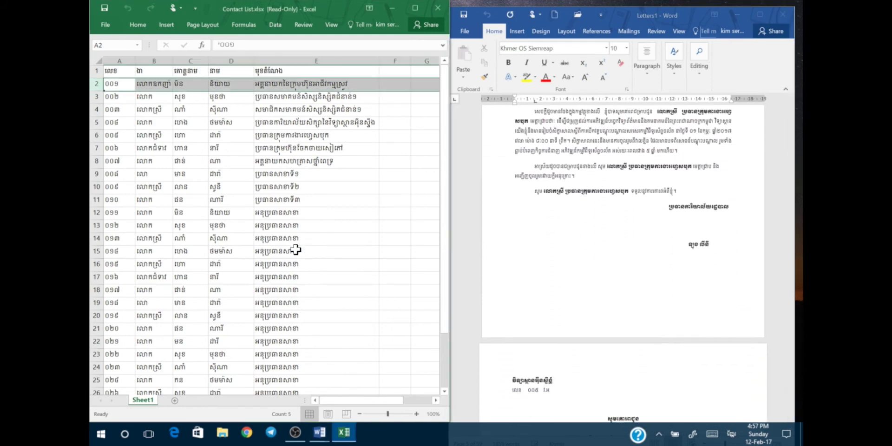
pyautogui.scroll(-3, 296, 250)
pyautogui.click(513, 259)
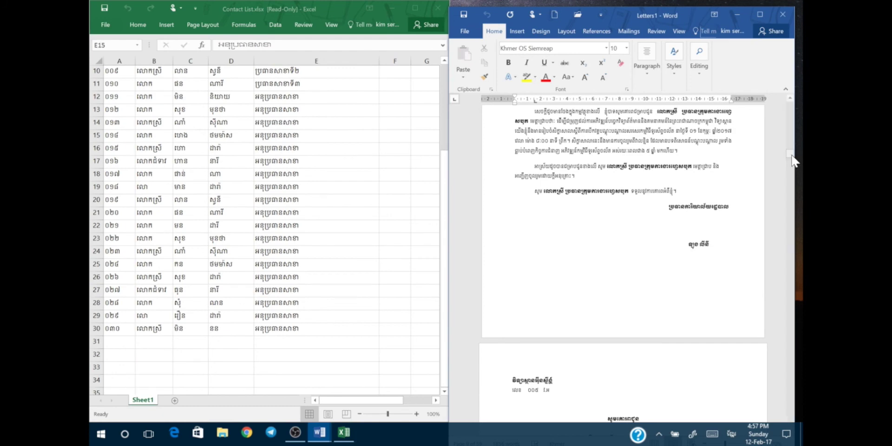
pyautogui.moveTo(792, 166); pyautogui.dragTo(797, 421)
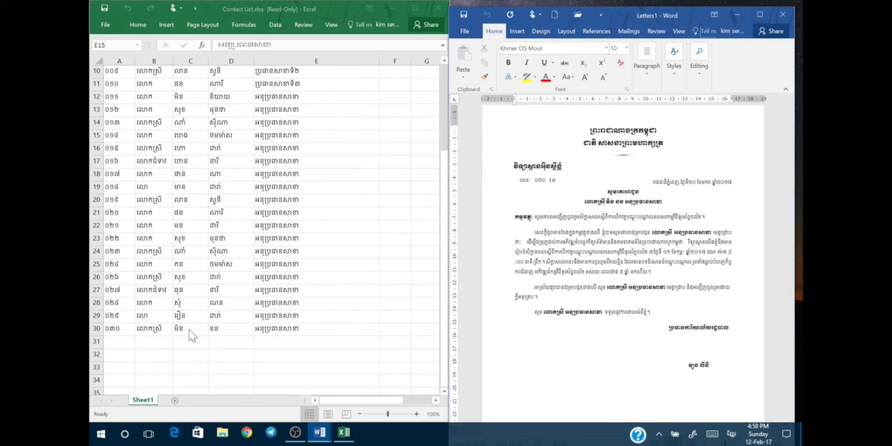
pyautogui.scroll(-5, 623, 260)
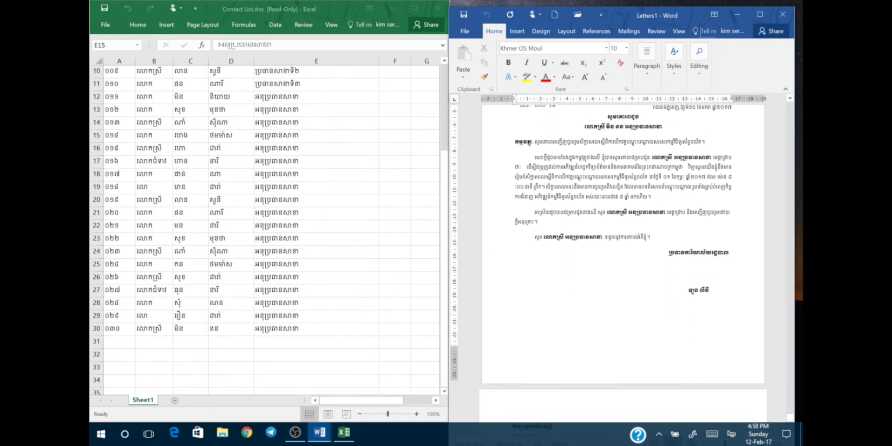
pyautogui.scroll(-3, 623, 254)
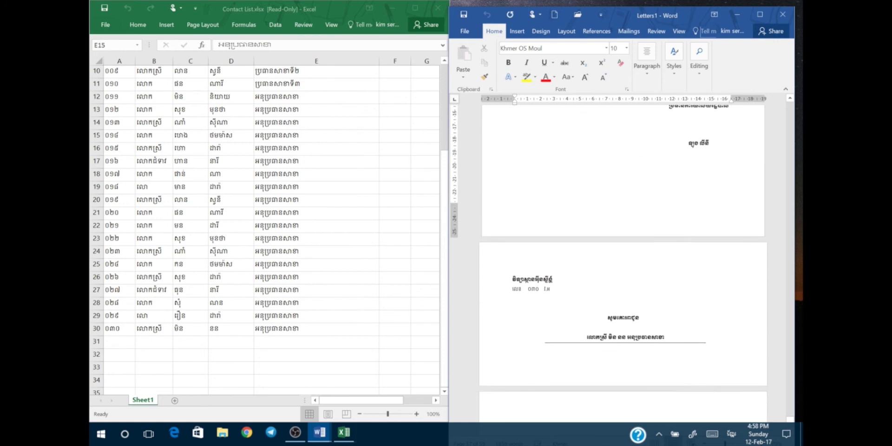
pyautogui.click(93, 328)
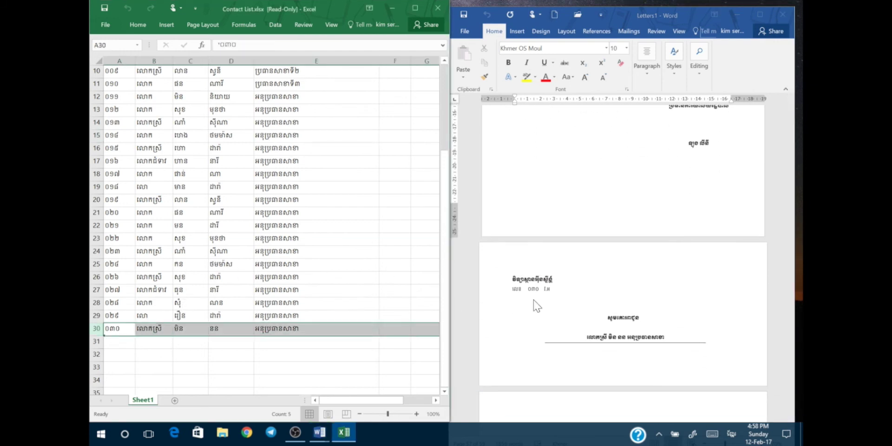
pyautogui.click(555, 292)
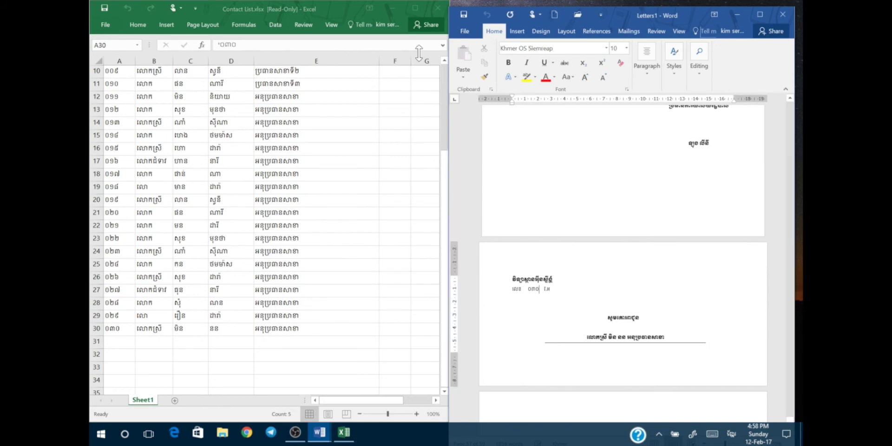
pyautogui.click(439, 9)
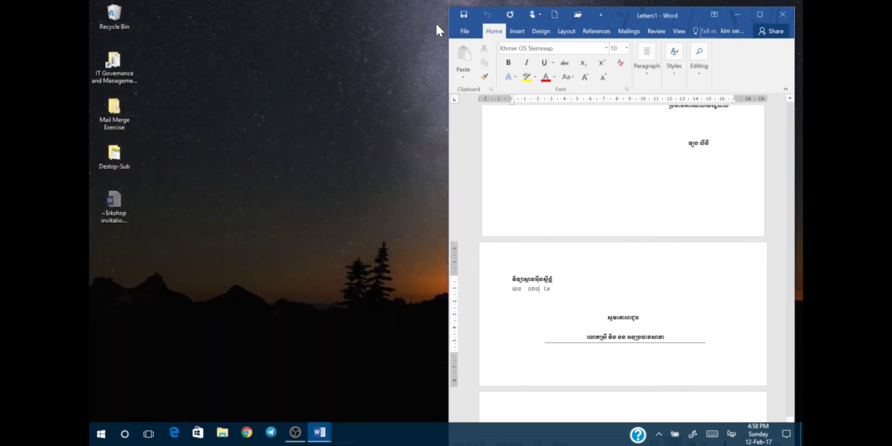
# Step: Maximize Word and save the letters on the Desktop as 'workshop invitation letter-print'
pyautogui.click(760, 16)
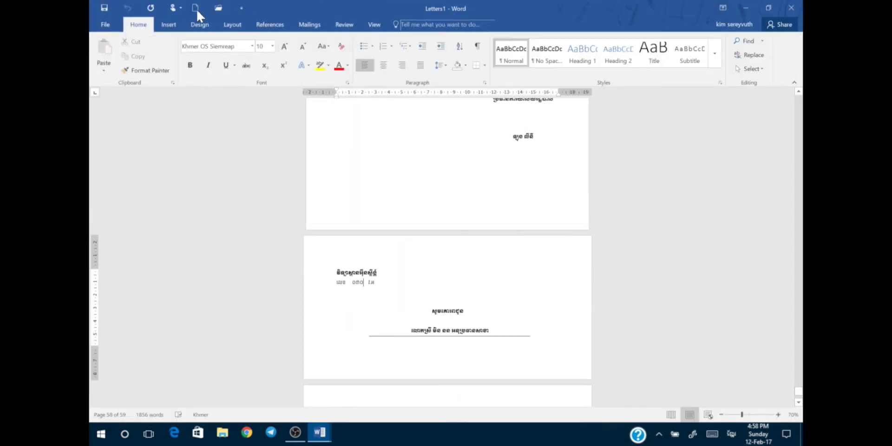
pyautogui.click(104, 29)
pyautogui.click(105, 89)
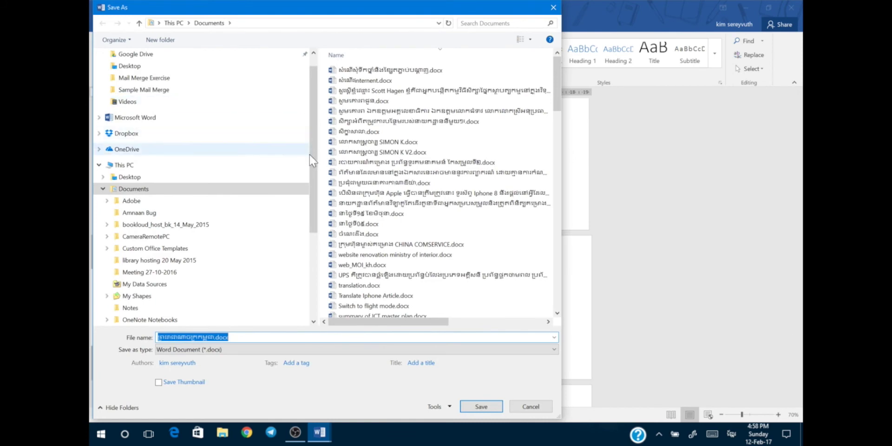
pyautogui.click(135, 85)
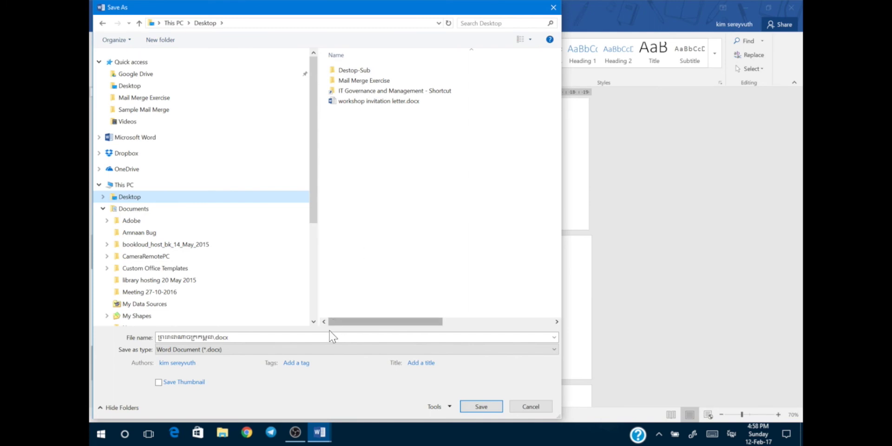
pyautogui.click(286, 341)
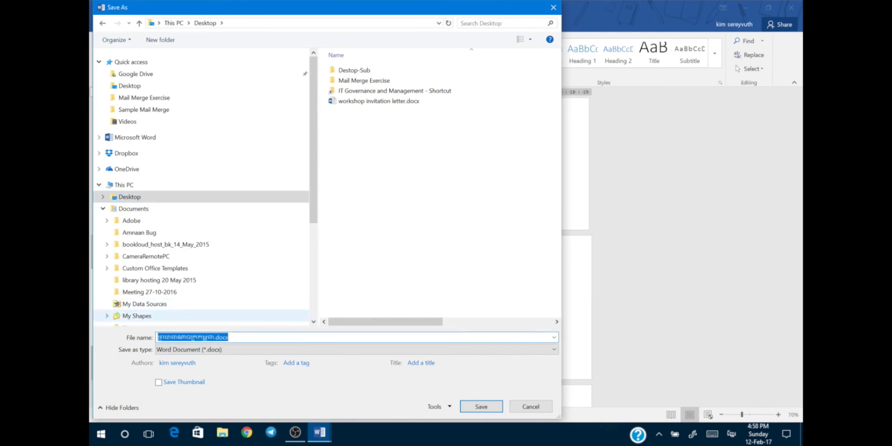
pyautogui.write('ចំ')
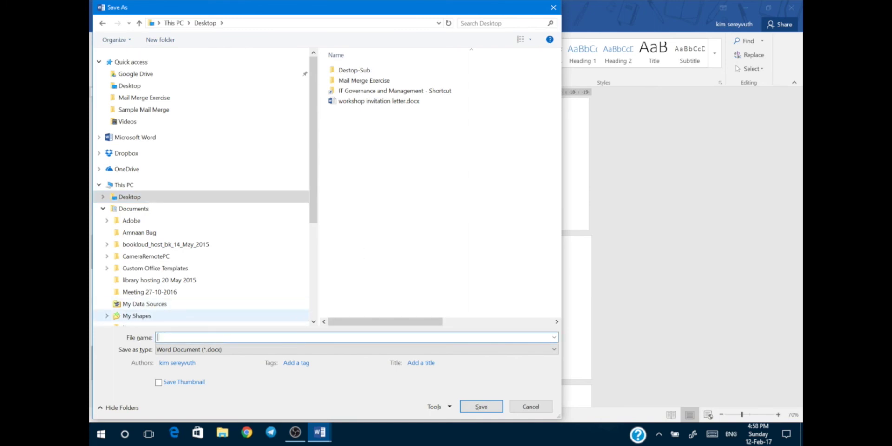
pyautogui.write('workshop invitation letter')
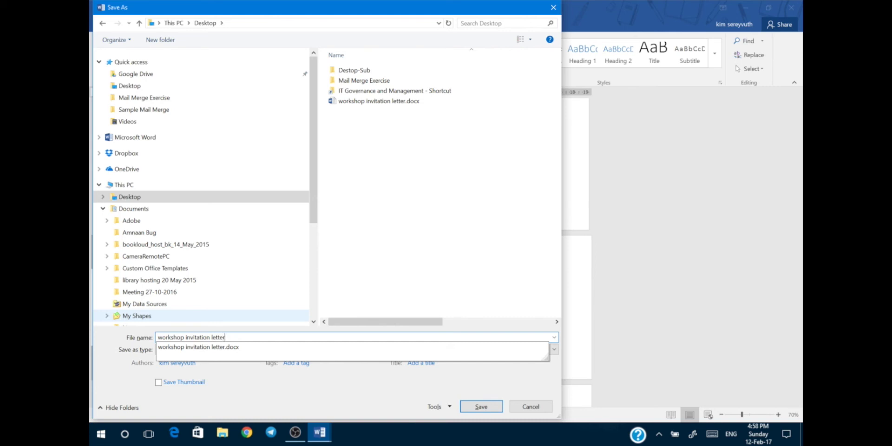
pyautogui.write('-print')
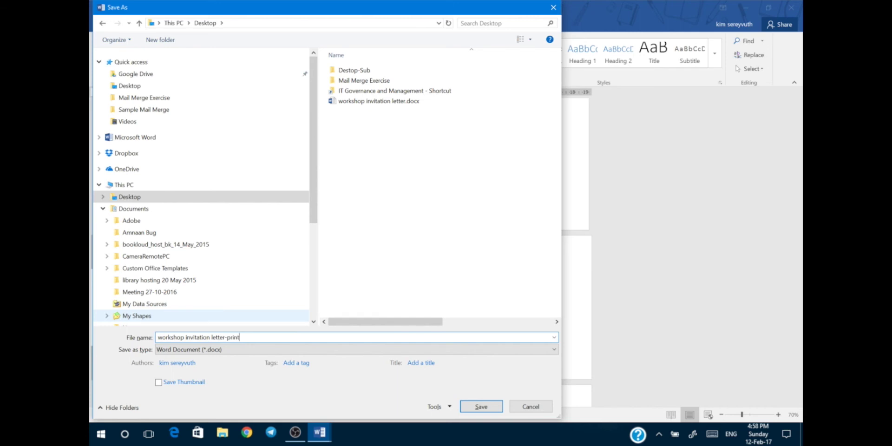
pyautogui.press('Return')
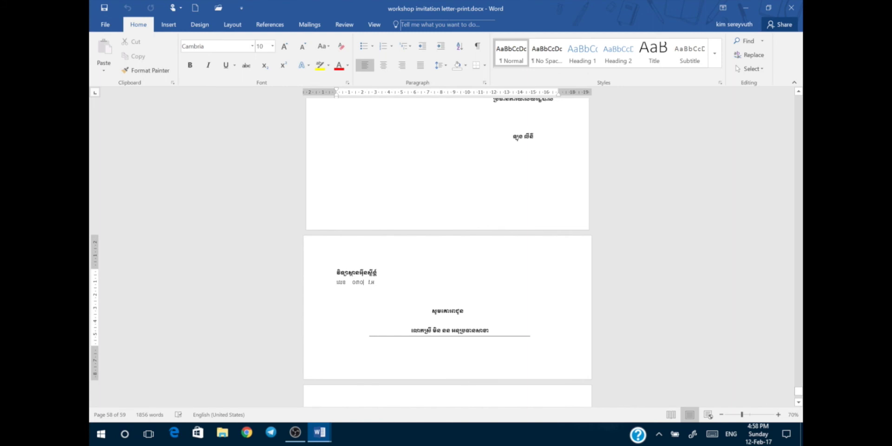
# Step: Scroll back to the top of the merged letters and close Word
pyautogui.scroll(1, 341, 253)
pyautogui.scroll(2, 340, 252)
pyautogui.scroll(2, 340, 252)
pyautogui.scroll(1, 341, 253)
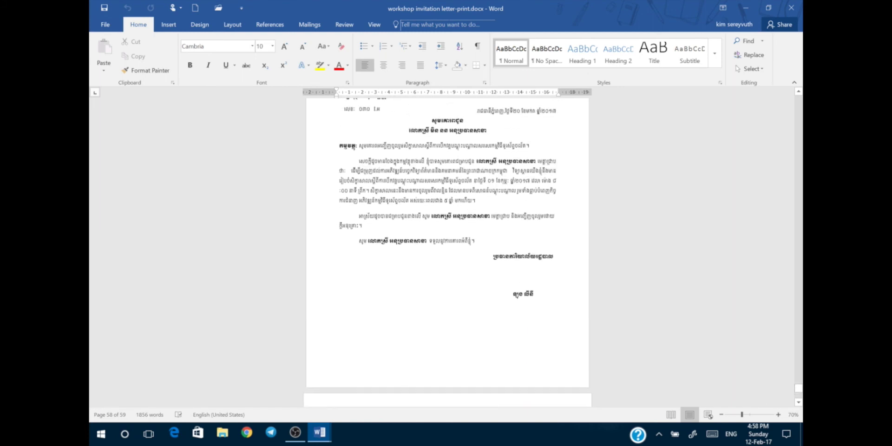
pyautogui.scroll(4, 412, 272)
pyautogui.scroll(2, 411, 272)
pyautogui.scroll(2, 411, 272)
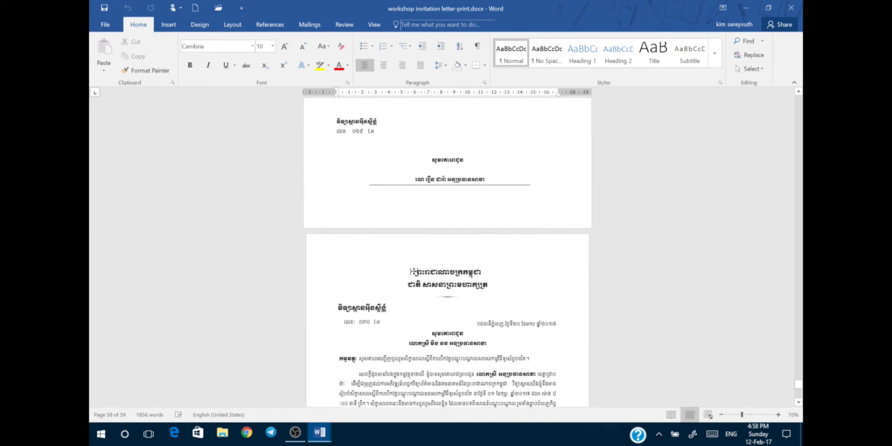
pyautogui.scroll(3, 412, 272)
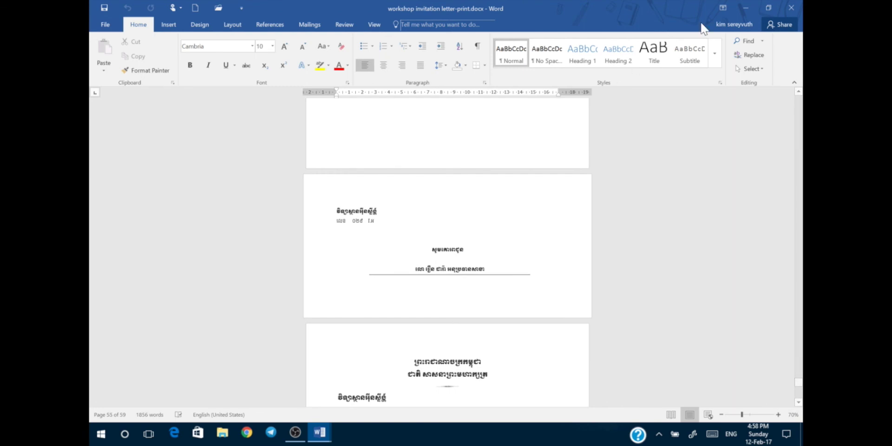
pyautogui.click(792, 9)
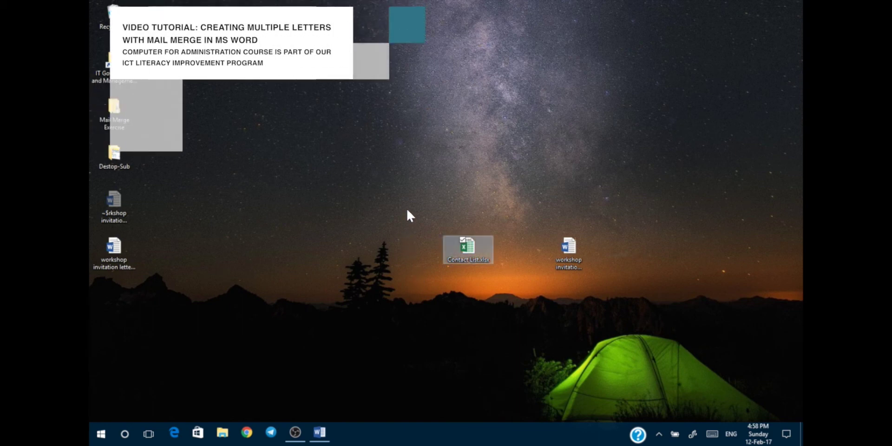
# Step: Move the workshop invitation letter-print.docx icon to sit below Contact List.xlsx on the desktop
pyautogui.moveTo(407, 210); pyautogui.dragTo(512, 305)
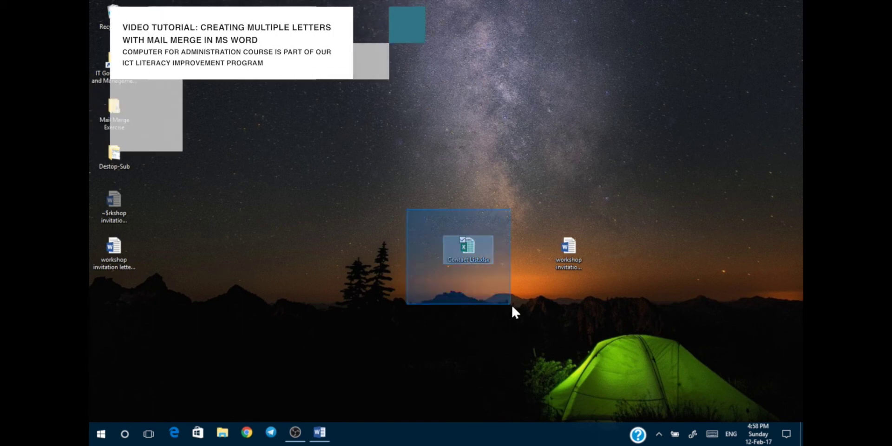
pyautogui.moveTo(515, 209); pyautogui.dragTo(639, 299)
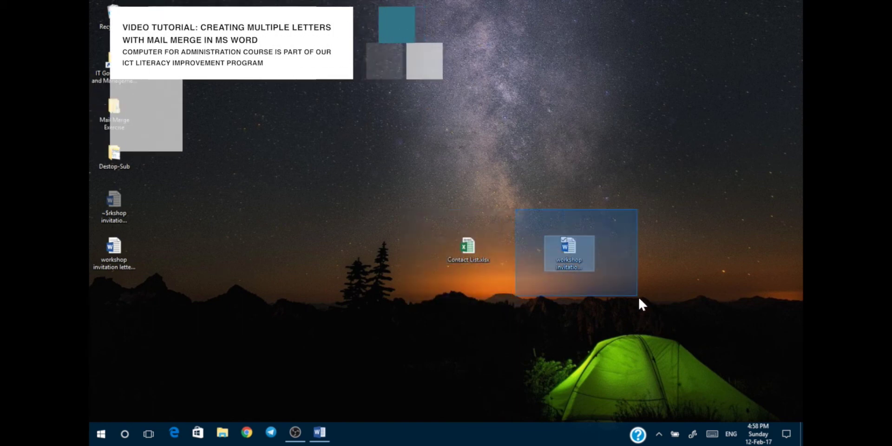
pyautogui.click(573, 306)
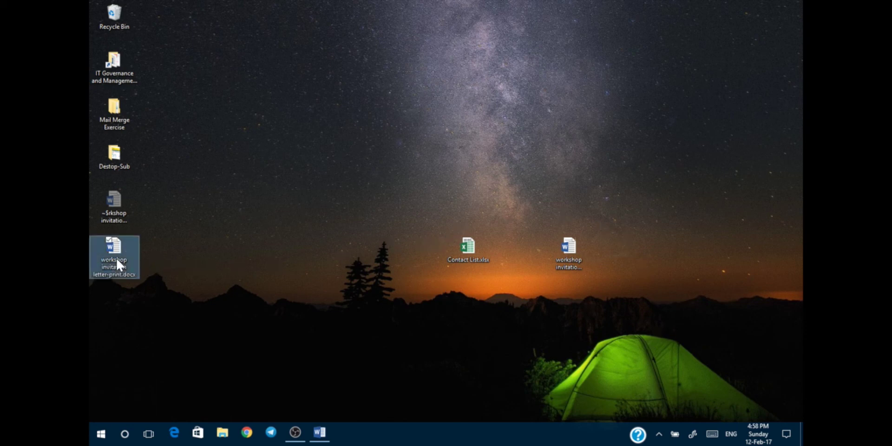
pyautogui.moveTo(118, 255); pyautogui.dragTo(280, 284)
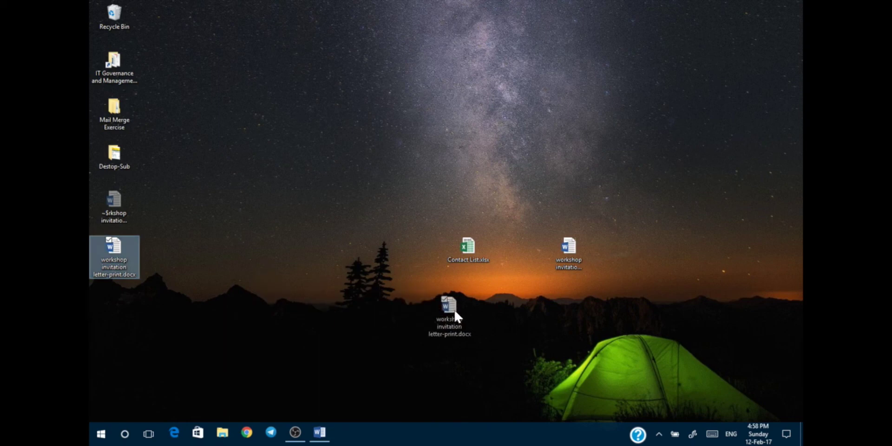
pyautogui.moveTo(501, 324); pyautogui.dragTo(511, 305)
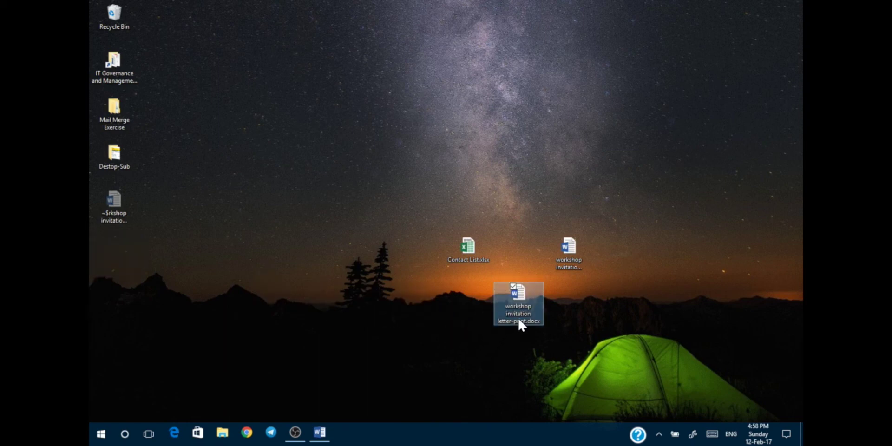
# Step: Reopen workshop invitation letter-print.docx and scroll through its first merged pages
pyautogui.doubleClick(519, 301)
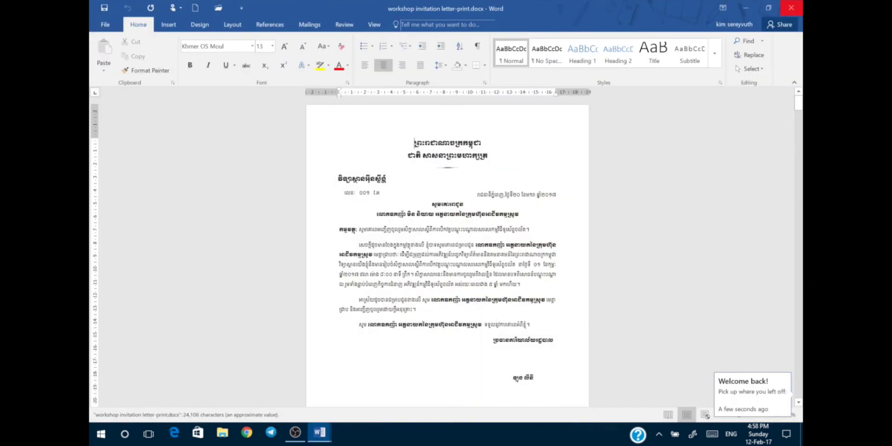
pyautogui.scroll(-5, 497, 277)
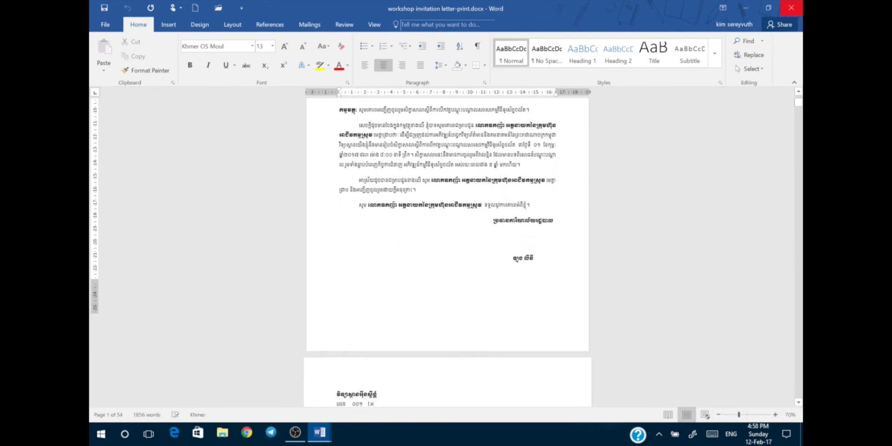
pyautogui.scroll(-3, 496, 277)
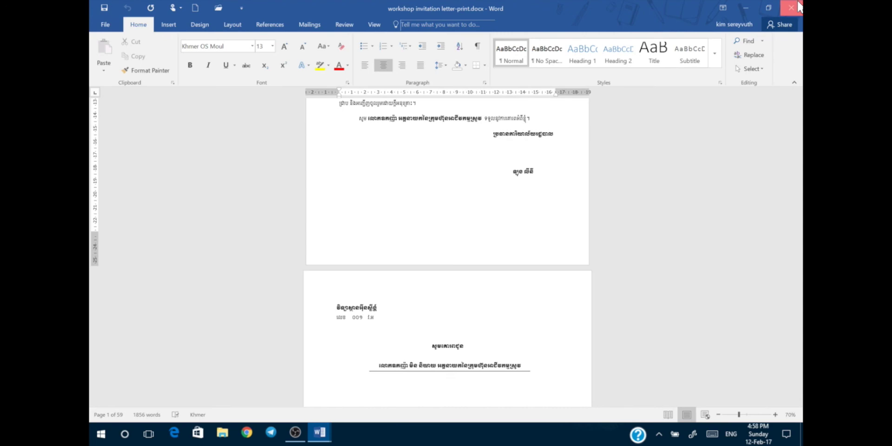
# Step: Close the merged letters, then close the workshop invitation letter template, saving its changes
pyautogui.click(799, 5)
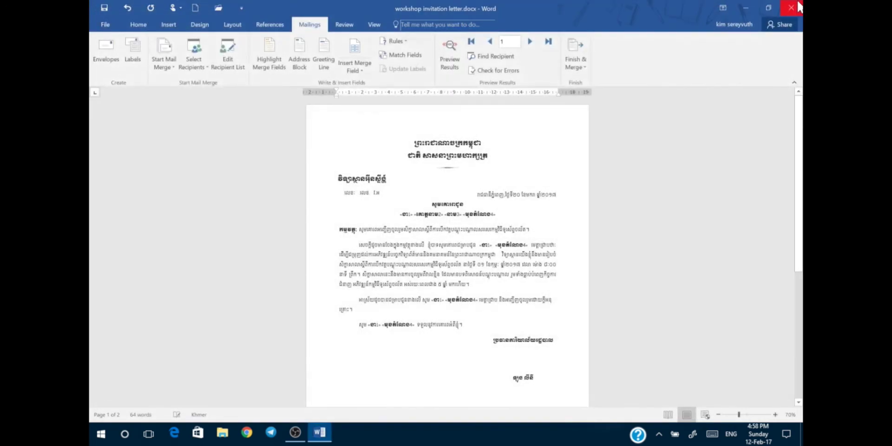
pyautogui.click(799, 5)
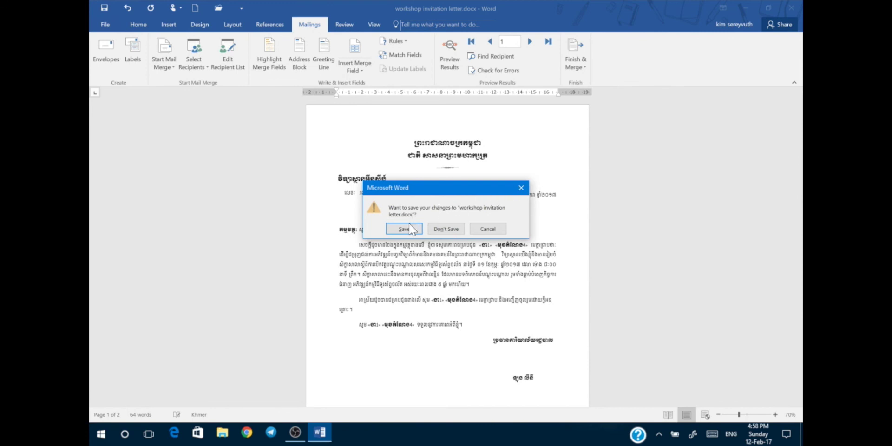
pyautogui.click(409, 229)
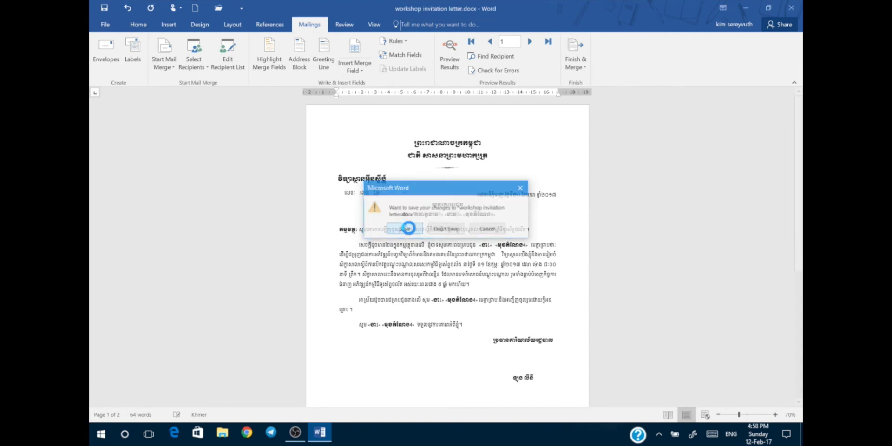